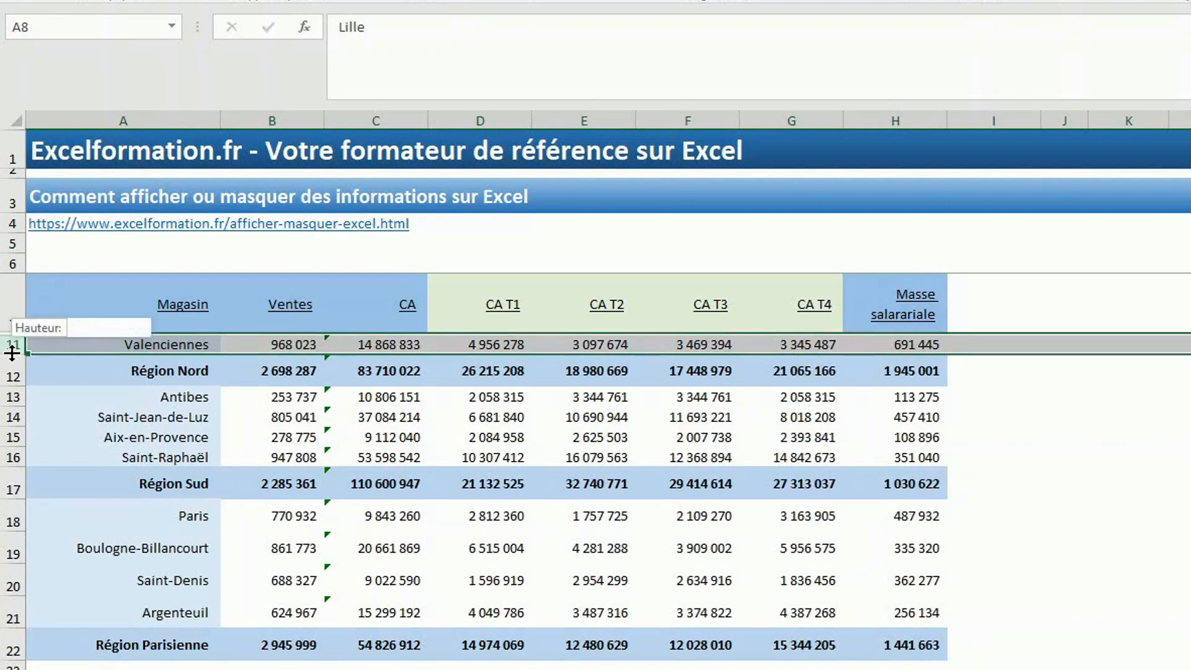
- Unhide the hidden store rows 8 to 10 within the selection of rows 7 to 12
{"action": "double_click", "coordinate": [12, 353]}
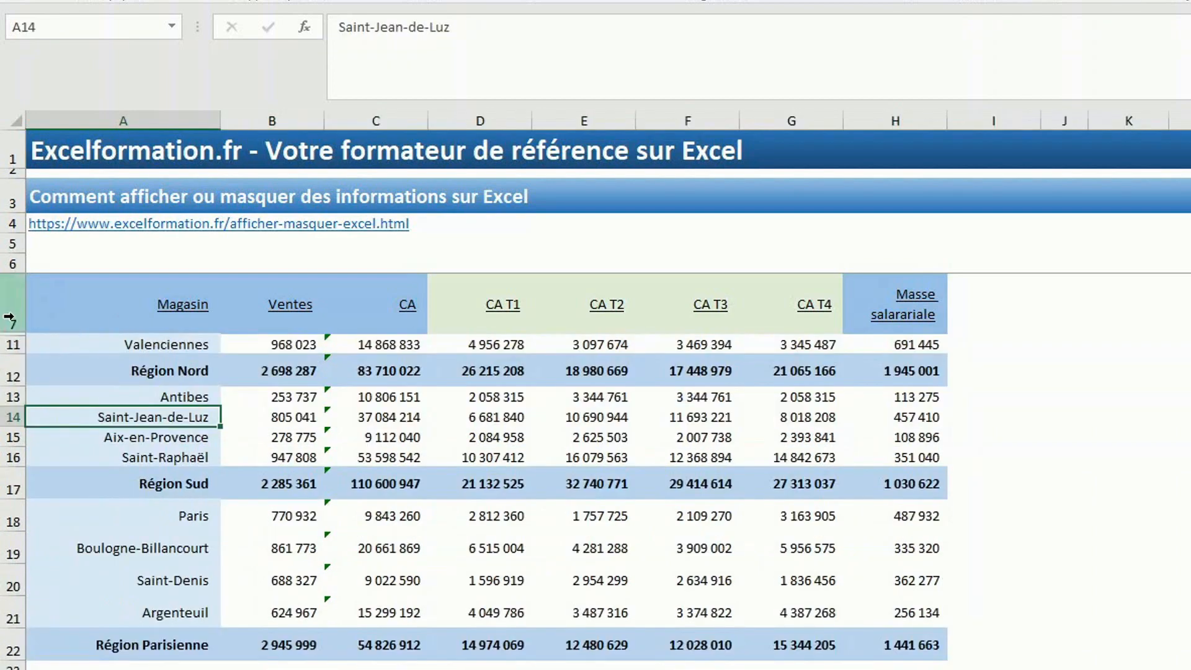
{"action": "left_click", "coordinate": [13, 316]}
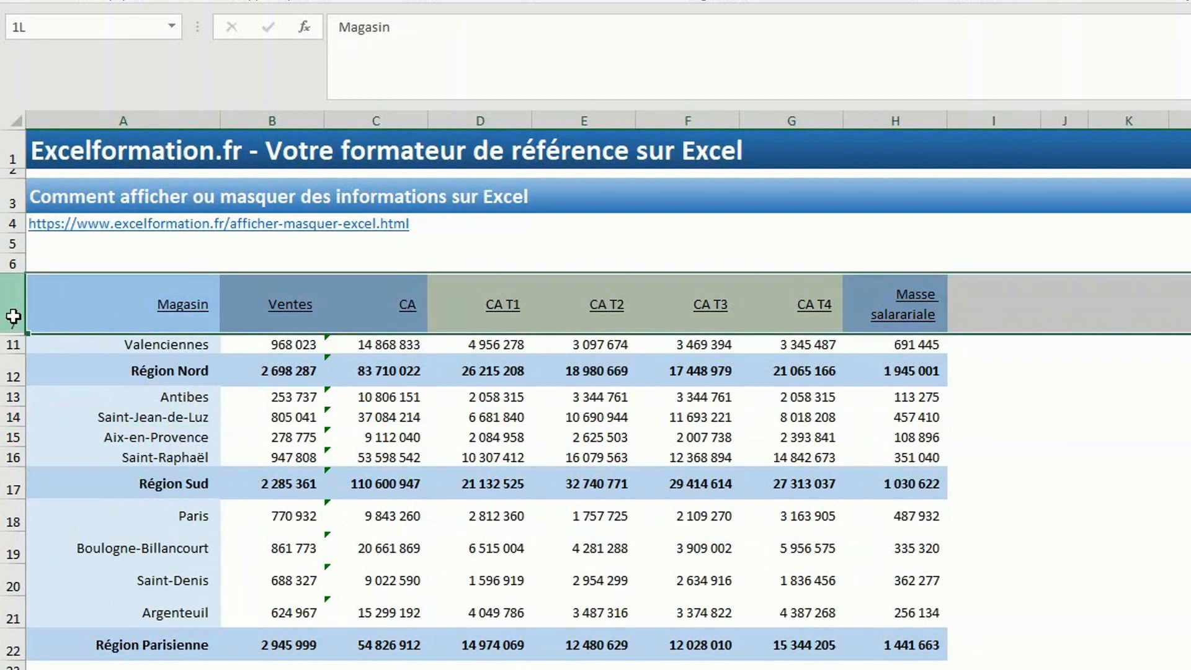
{"action": "left_click_drag", "start_coordinate": [14, 316], "coordinate": [13, 360]}
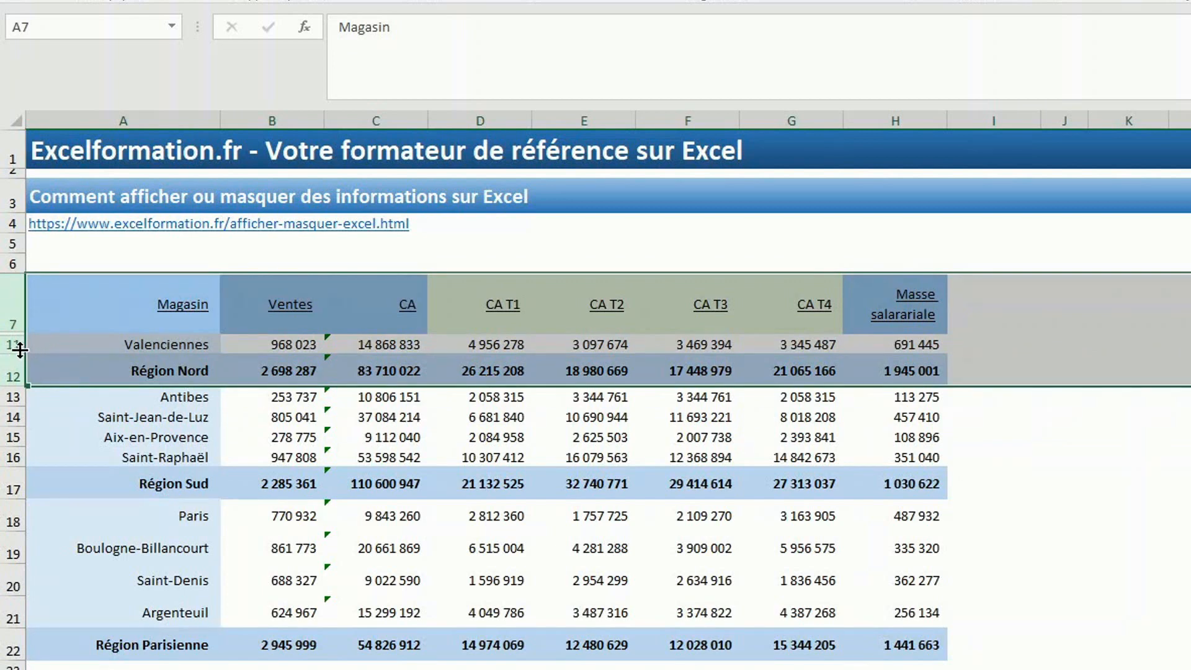
{"action": "right_click", "coordinate": [46, 345]}
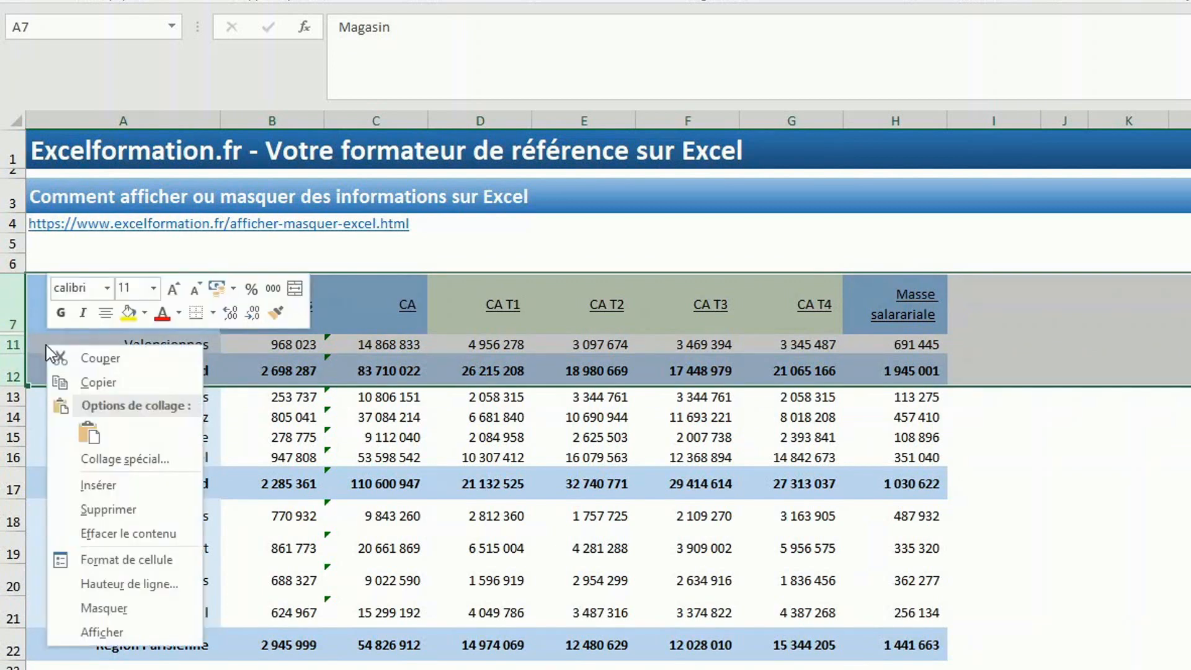
{"action": "left_click", "coordinate": [105, 633]}
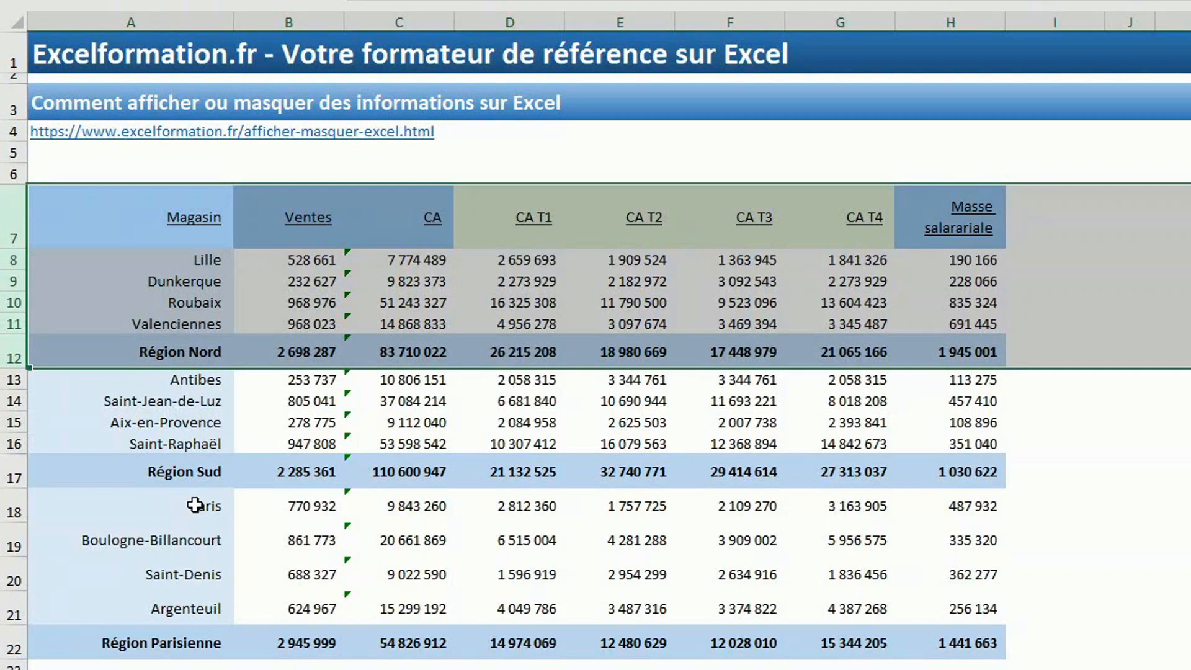
- Set the row height of the Paris row (row 18) to 24
{"action": "left_click", "coordinate": [93, 505]}
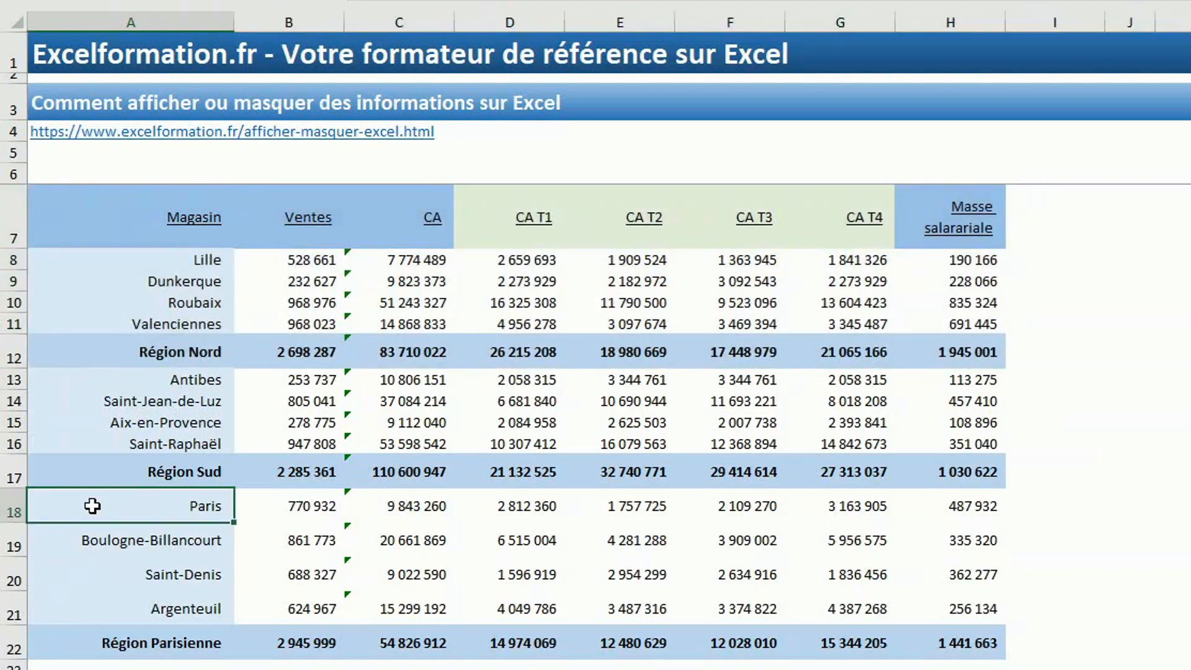
{"action": "left_click", "coordinate": [12, 506]}
{"action": "right_click", "coordinate": [12, 506]}
{"action": "left_click", "coordinate": [110, 669]}
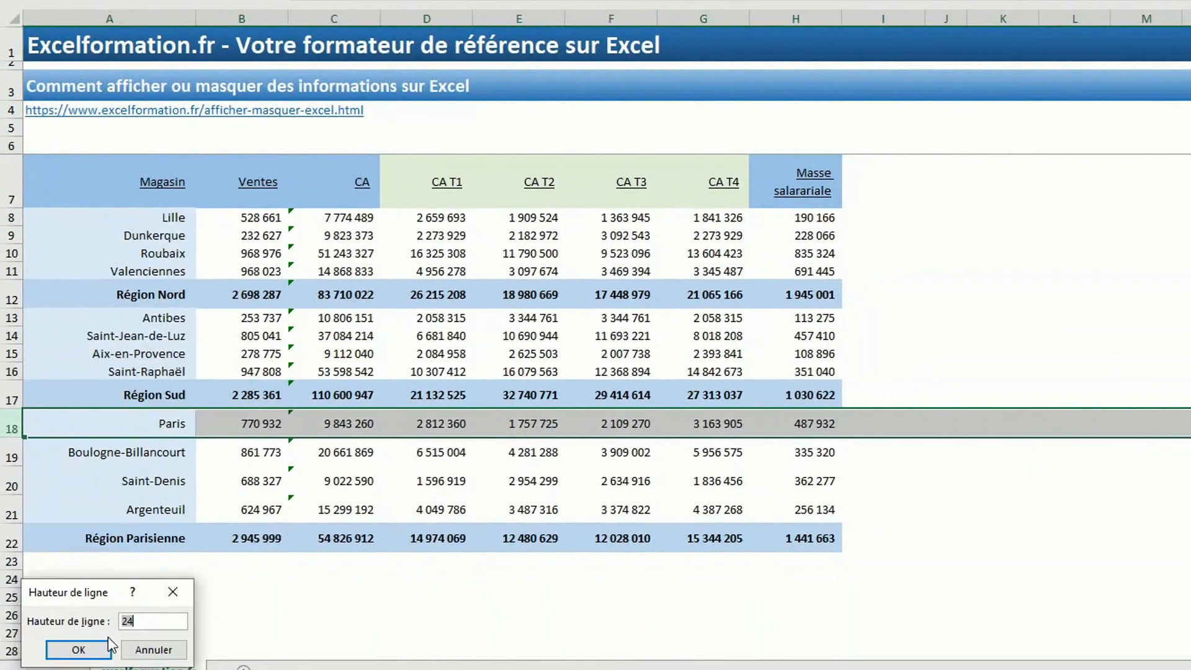
{"action": "type", "text": "24"}
{"action": "left_click", "coordinate": [104, 649]}
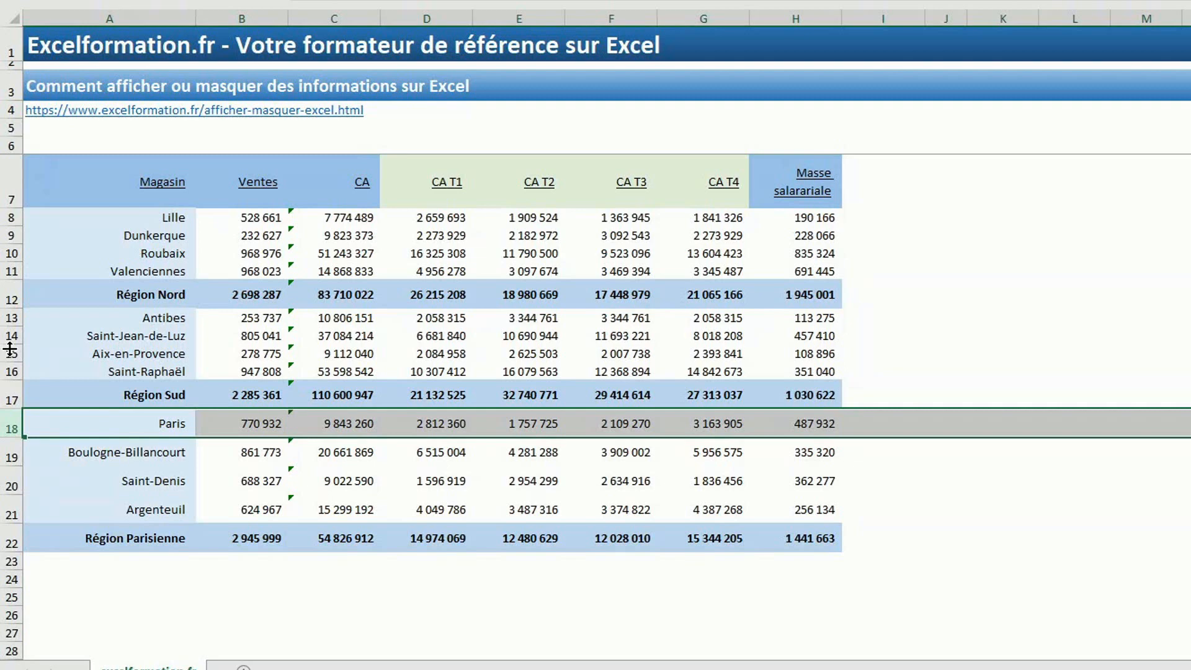
- Hide rows 18 to 21, from Paris to Argenteuil, with the cell format visibility options
{"action": "left_click_drag", "start_coordinate": [12, 423], "coordinate": [3, 503]}
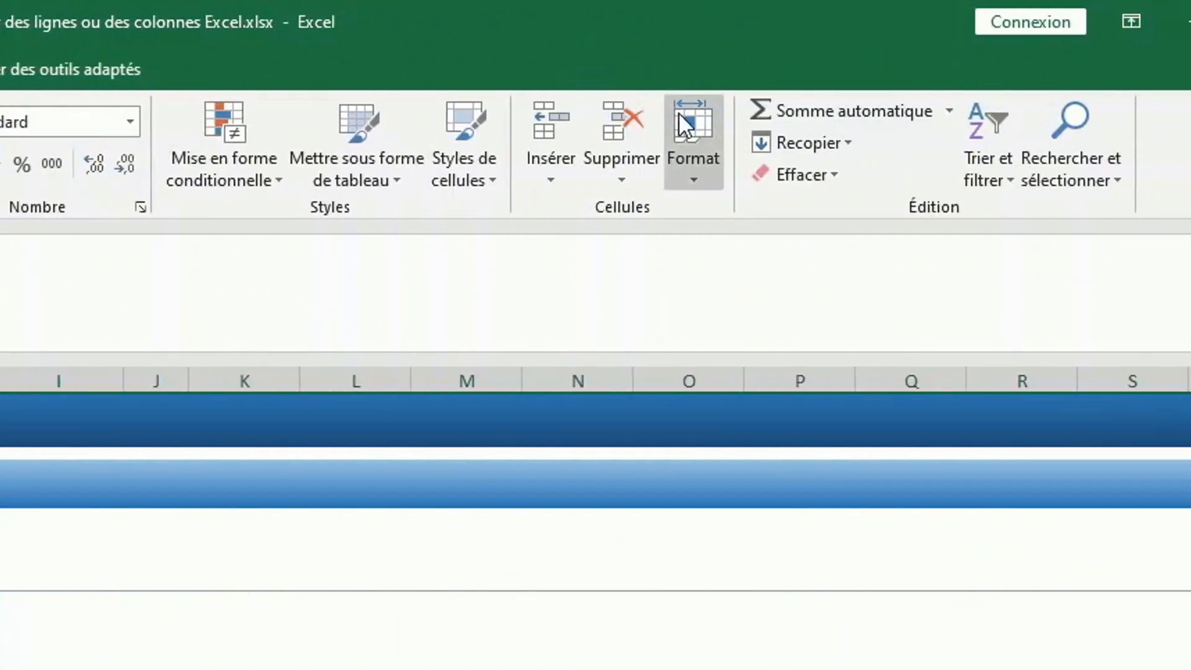
{"action": "left_click", "coordinate": [697, 137]}
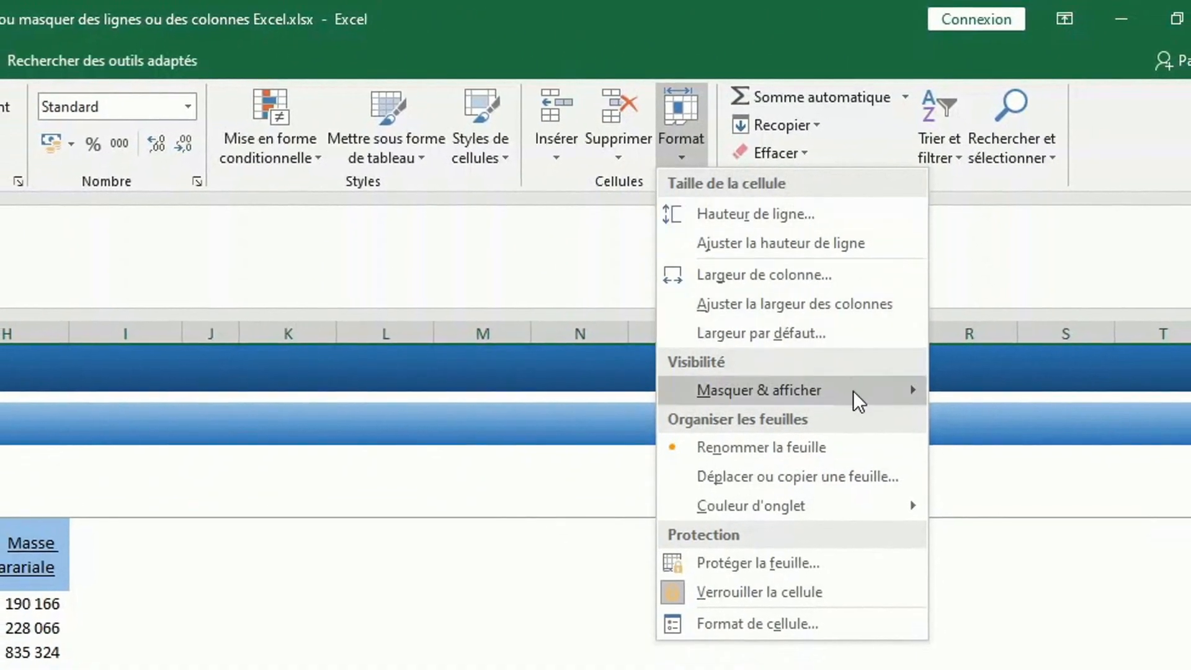
{"action": "mouse_move", "coordinate": [855, 401]}
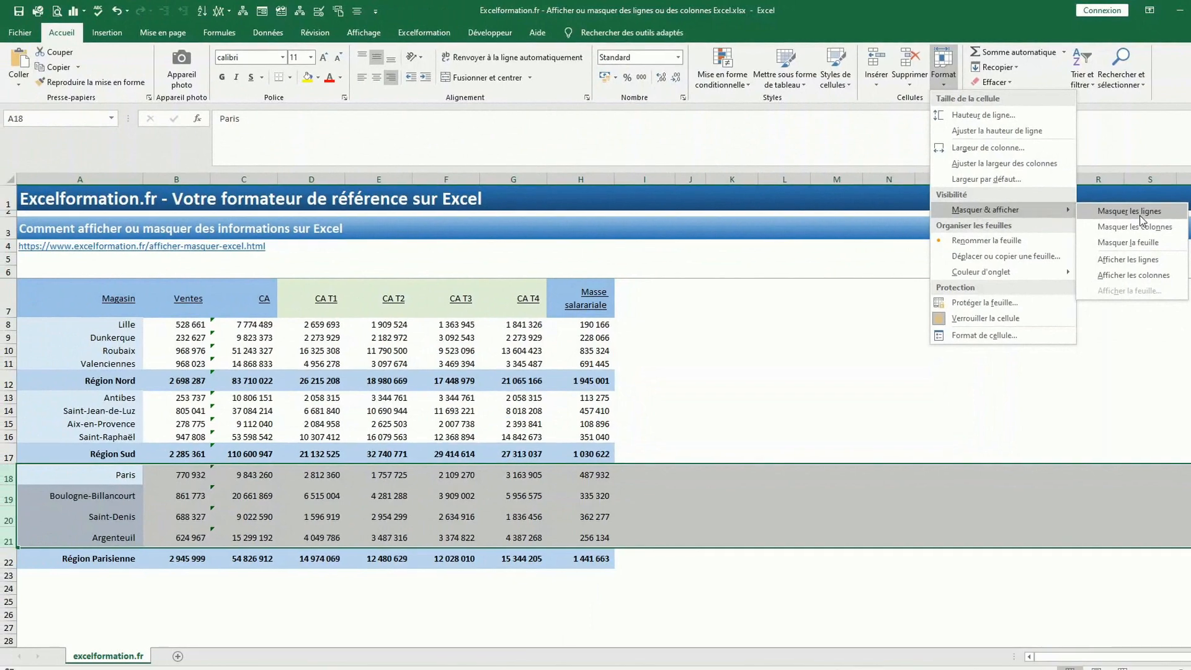
{"action": "left_click", "coordinate": [1139, 214]}
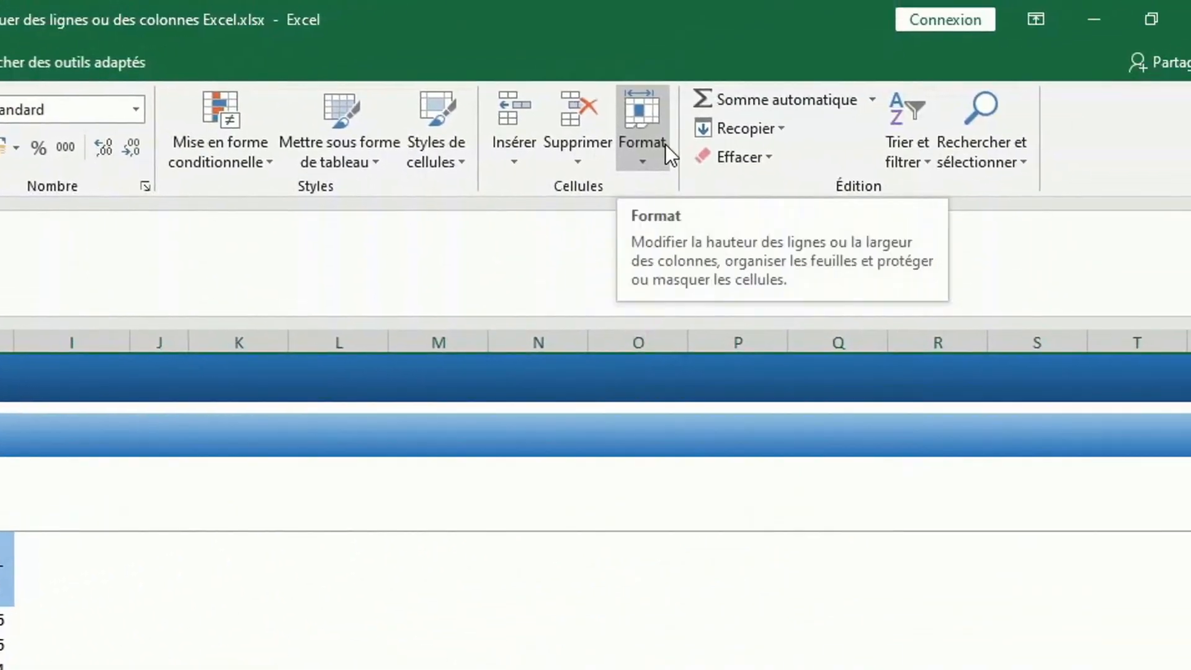
- Unhide rows 18 to 21 with the cell format visibility options
{"action": "left_click", "coordinate": [665, 144]}
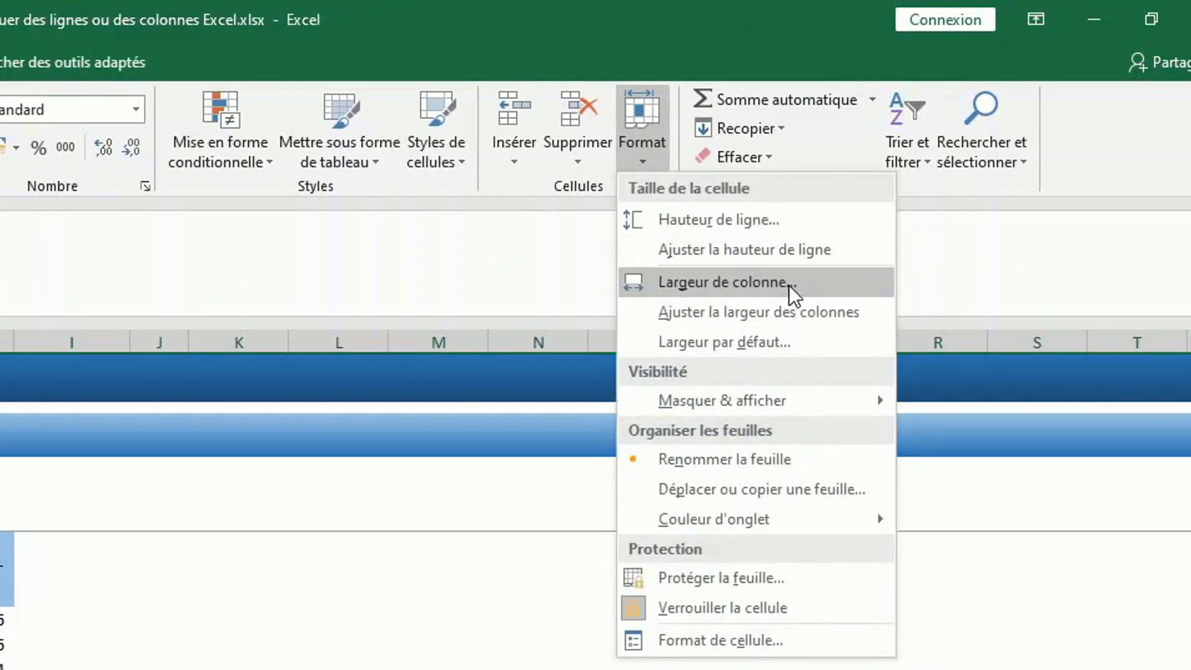
{"action": "mouse_move", "coordinate": [823, 411]}
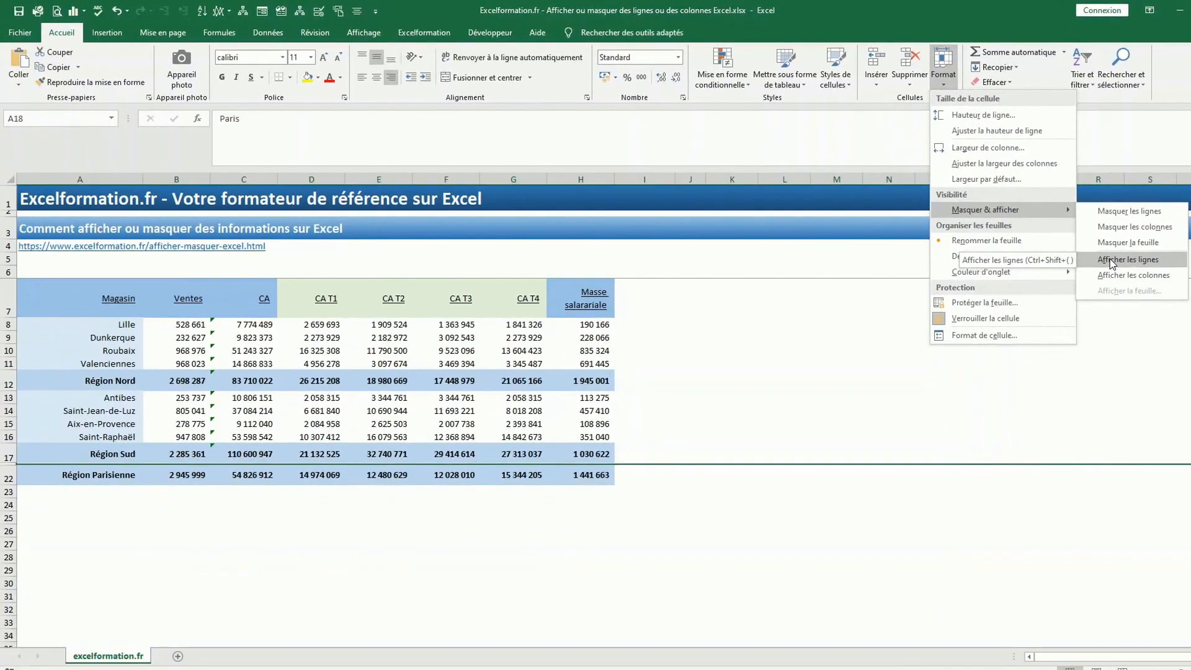
{"action": "left_click", "coordinate": [1111, 261]}
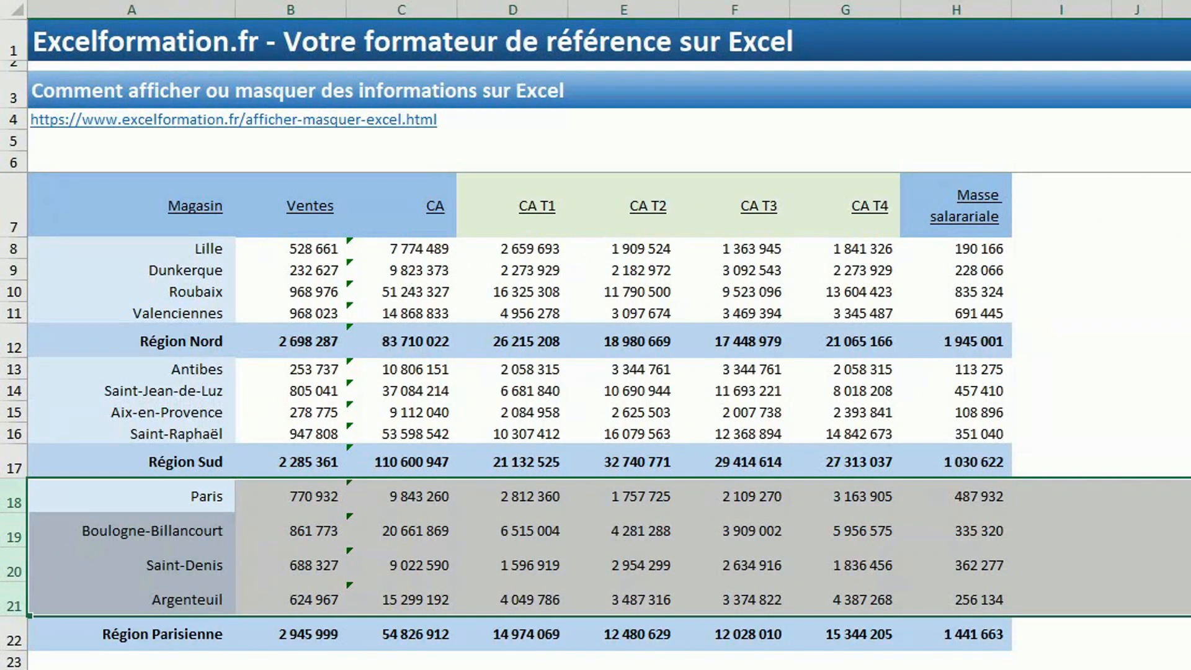
- Hide rows 18 to 21 again, and unhide them from a selection of rows 17 to 22
{"action": "right_click", "coordinate": [277, 497]}
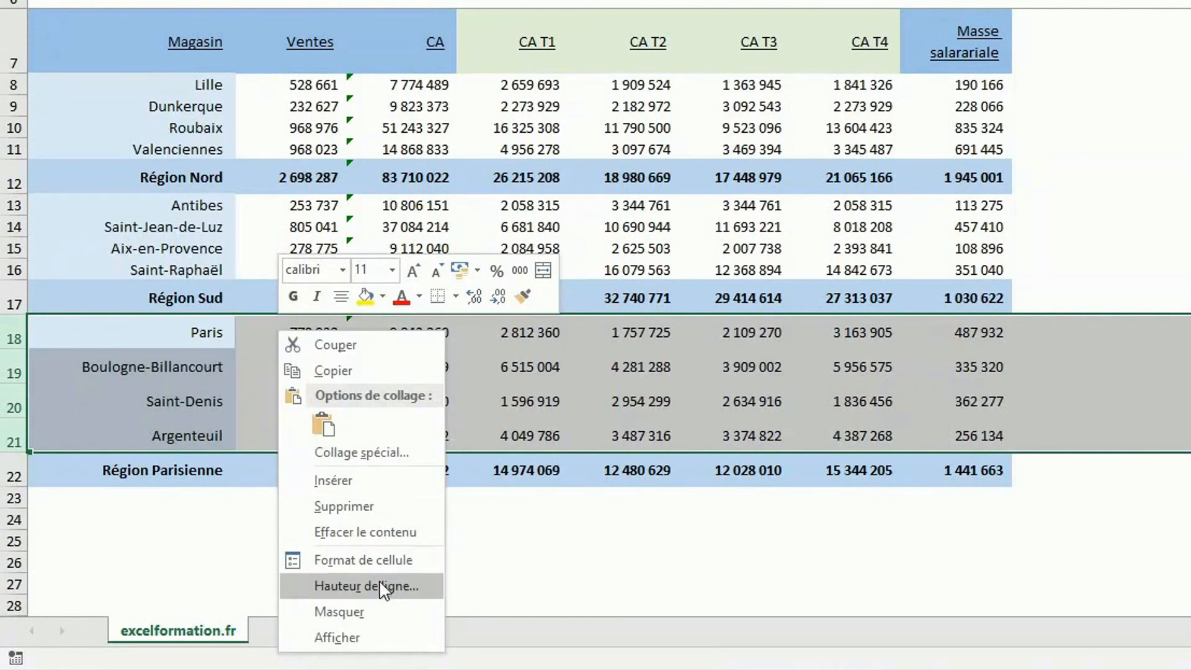
{"action": "left_click", "coordinate": [378, 599]}
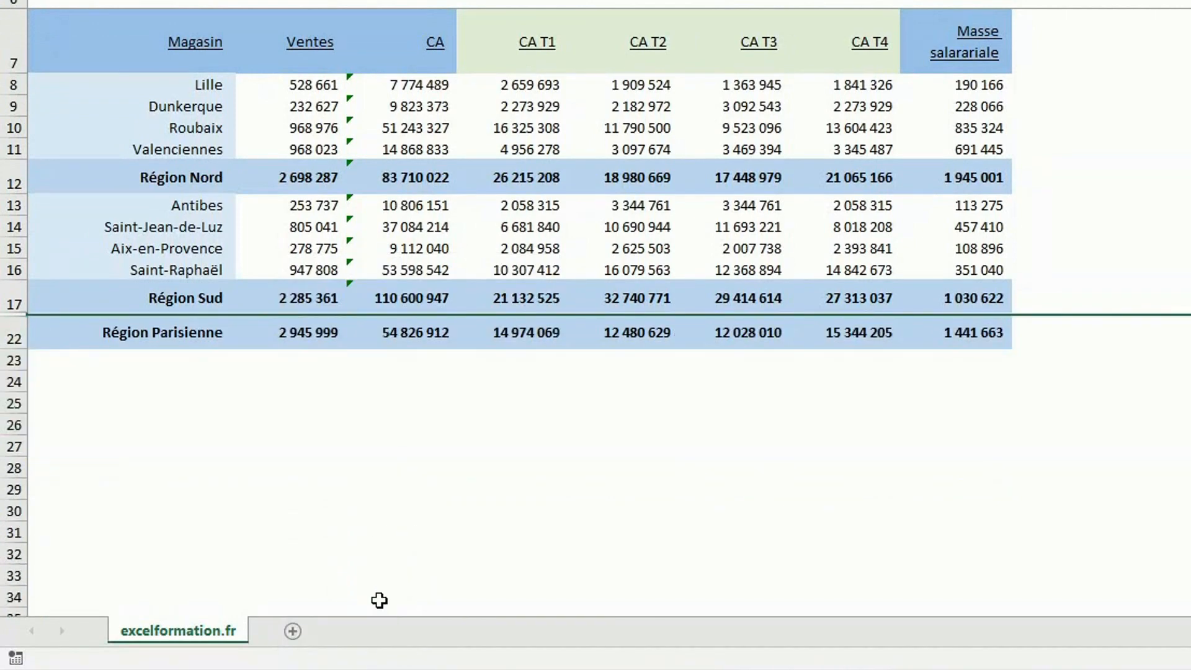
{"action": "left_click", "coordinate": [242, 329]}
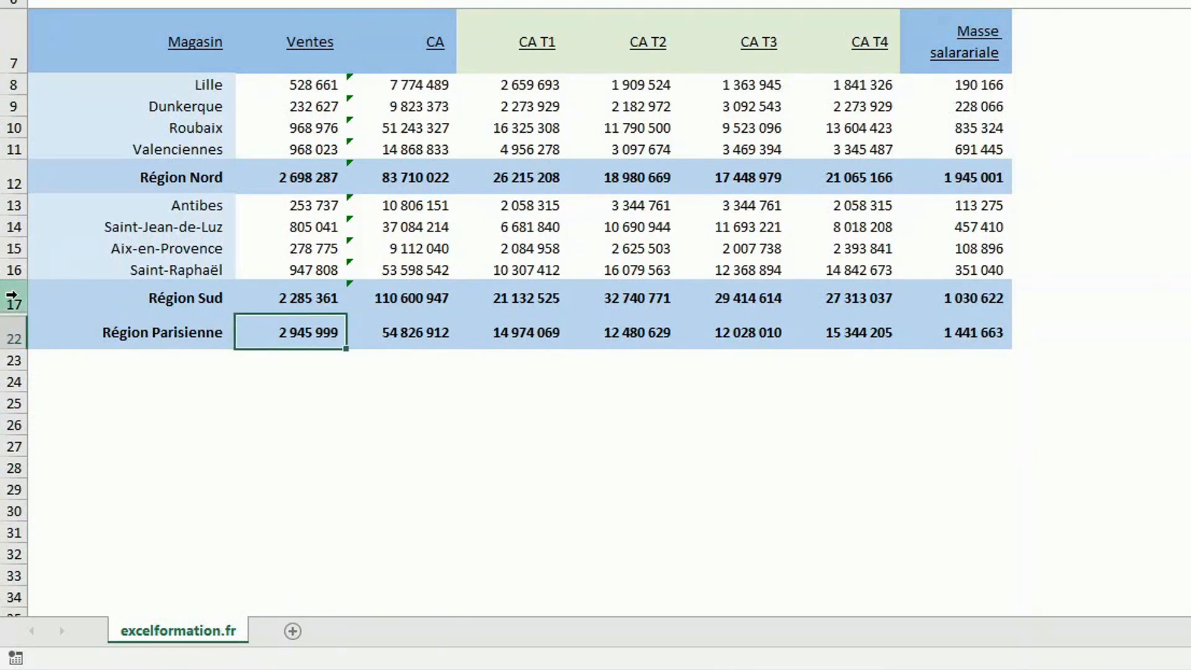
{"action": "left_click_drag", "start_coordinate": [15, 292], "coordinate": [12, 319]}
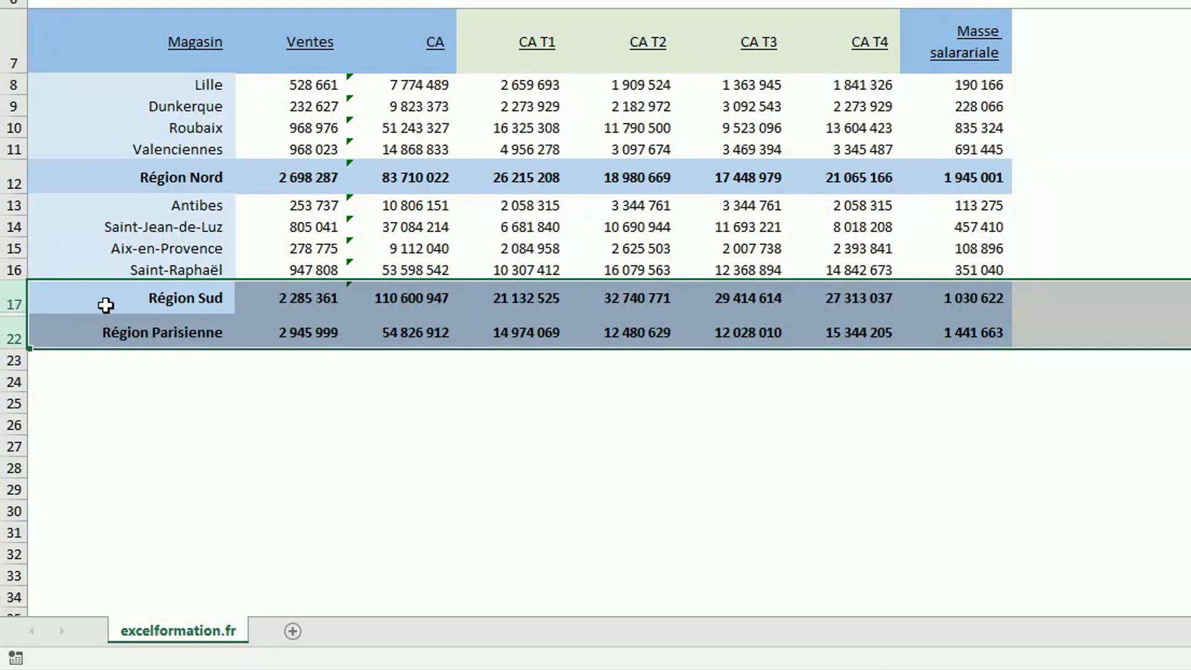
{"action": "right_click", "coordinate": [107, 304]}
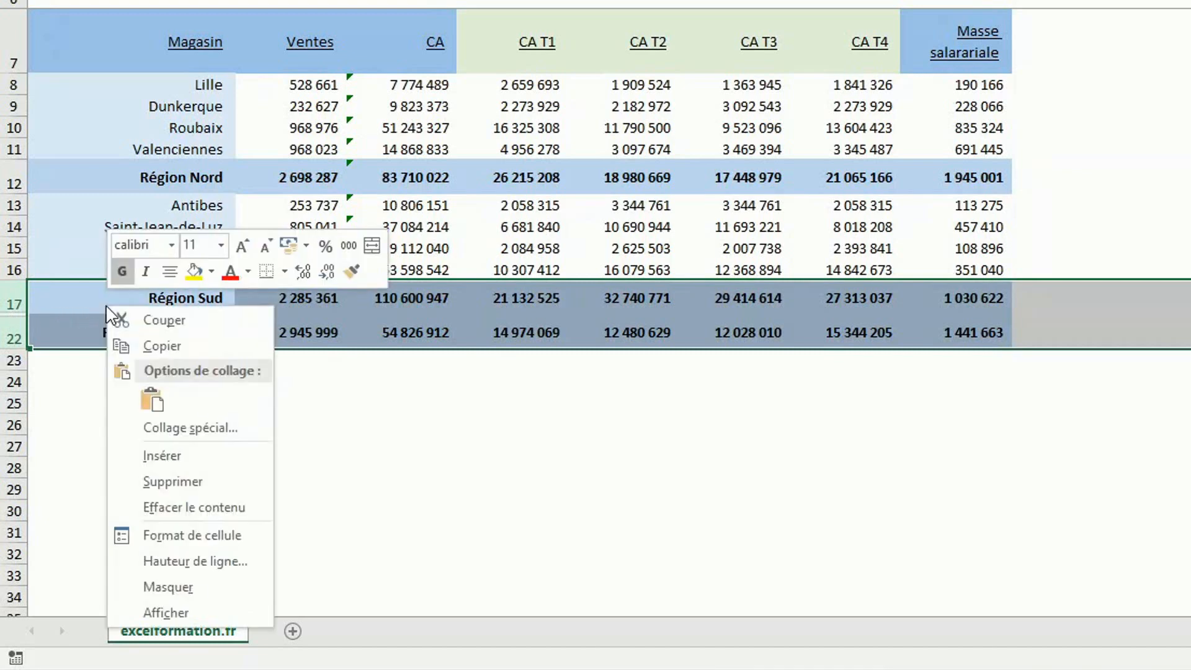
{"action": "left_click", "coordinate": [205, 610]}
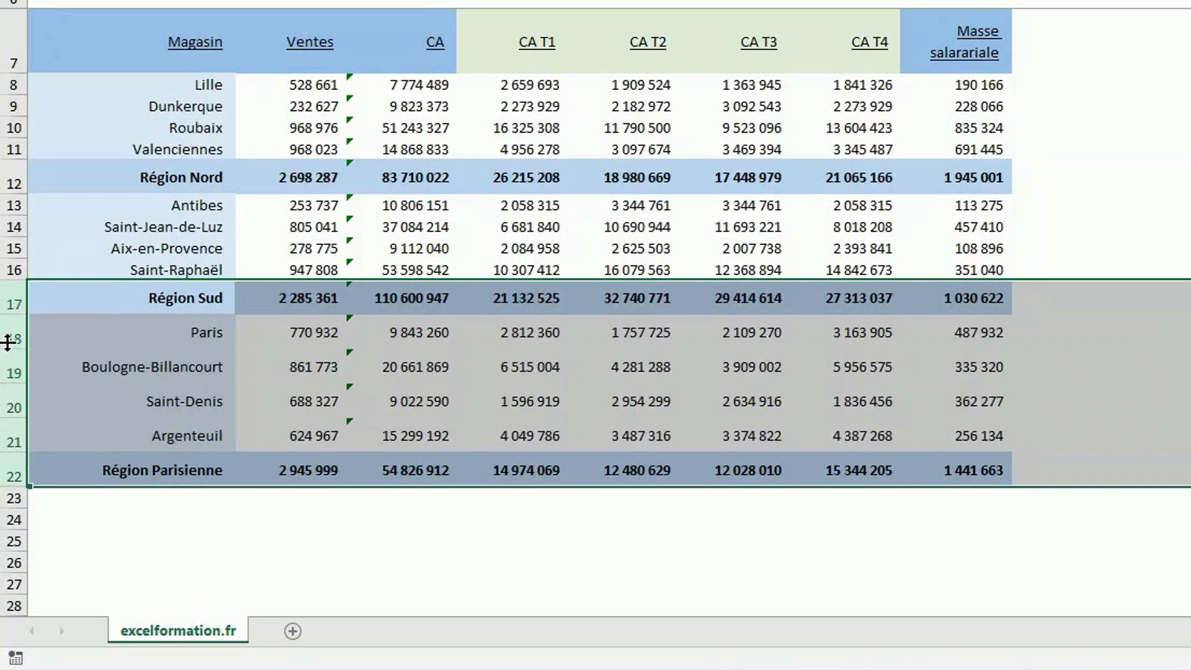
- Hide the four Région Parisienne store rows, from Paris to Argenteuil (rows 18 to 21)
{"action": "left_click", "coordinate": [8, 335]}
{"action": "left_click_drag", "start_coordinate": [9, 336], "coordinate": [13, 427]}
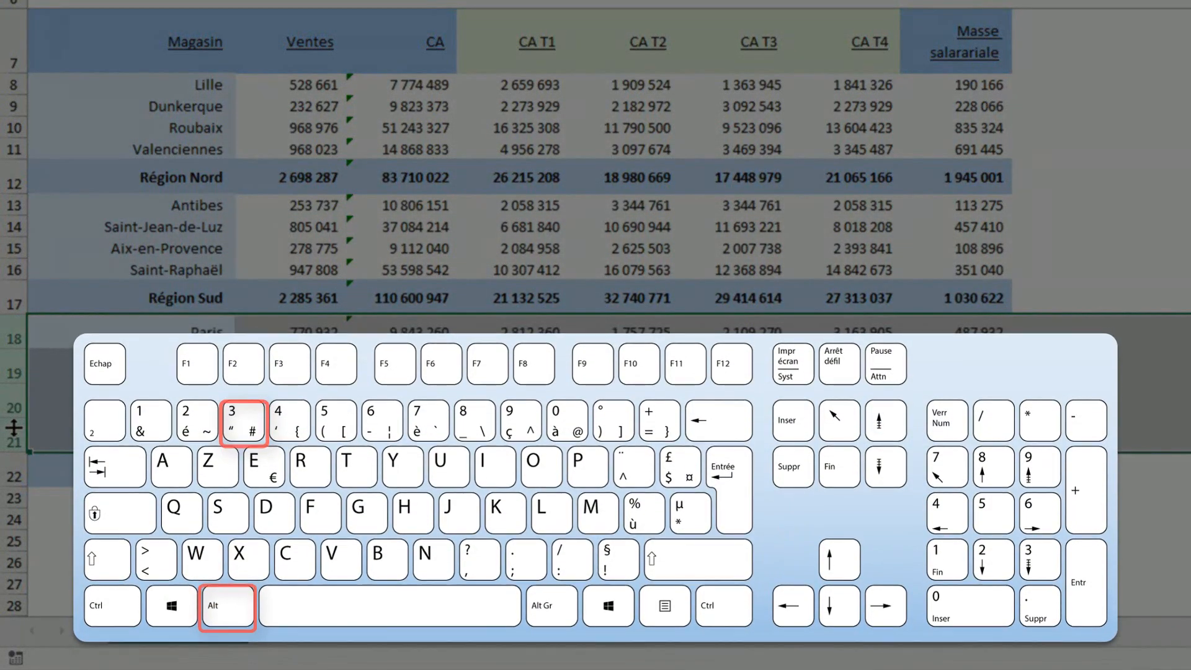
{"action": "key", "text": "alt+3"}
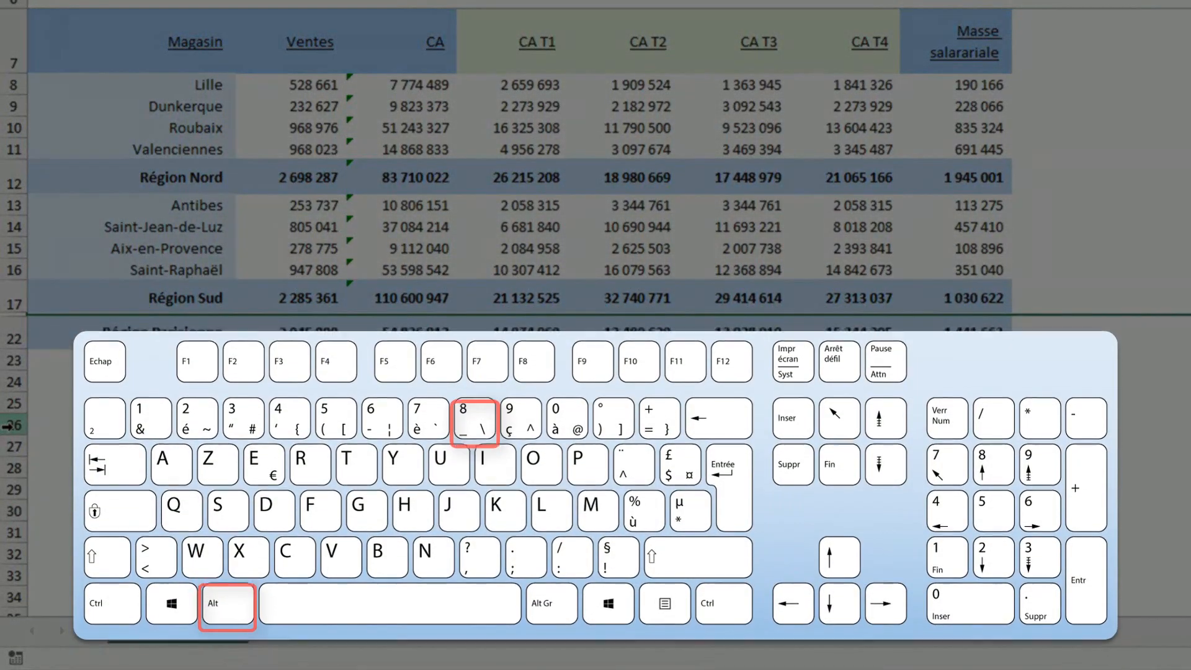
{"action": "key", "text": "alt+8"}
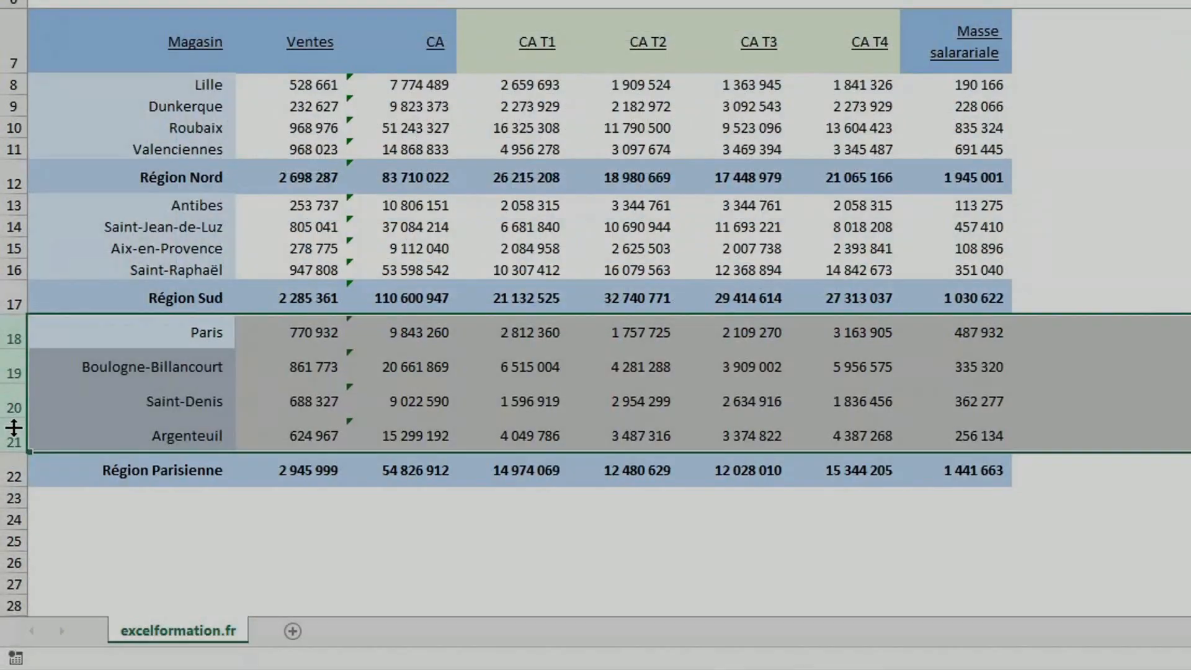
{"action": "key", "text": "alt+3"}
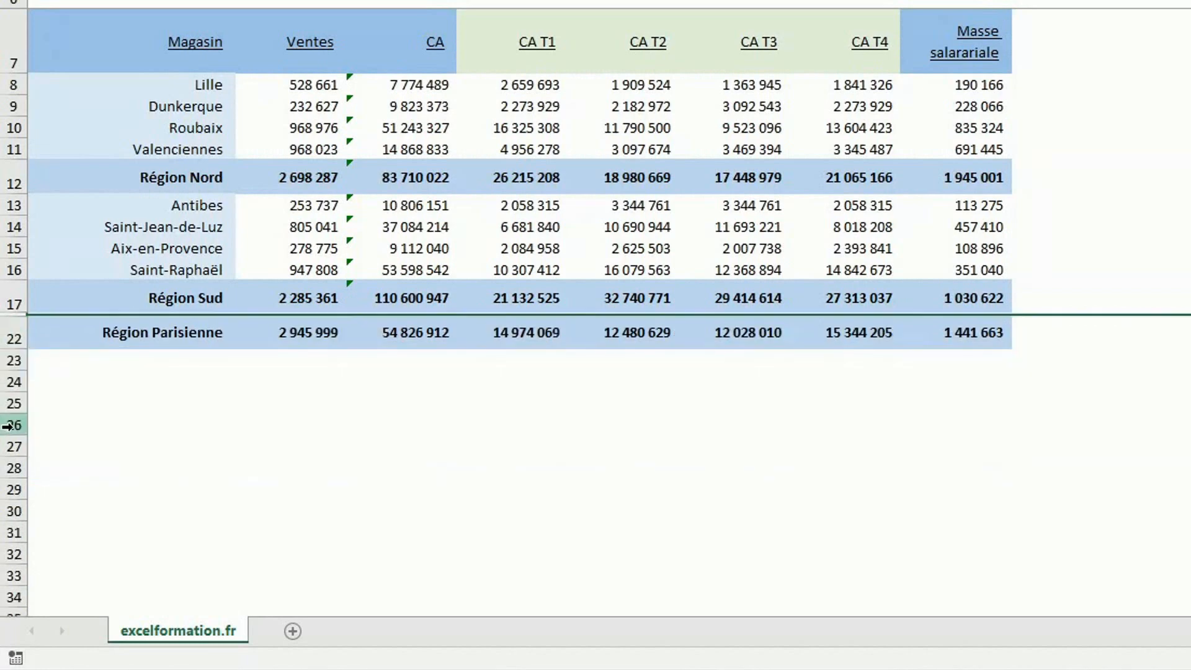
- Hide the four Région Sud store rows, from Antibes to Saint-Raphaël (rows 13 to 16)
{"action": "key", "text": "Up"}
{"action": "key", "text": "Up"}
{"action": "key", "text": "shift+Up"}
{"action": "key", "text": "shift+Up"}
{"action": "key", "text": "shift+Up"}
{"action": "key", "text": "shift+space"}
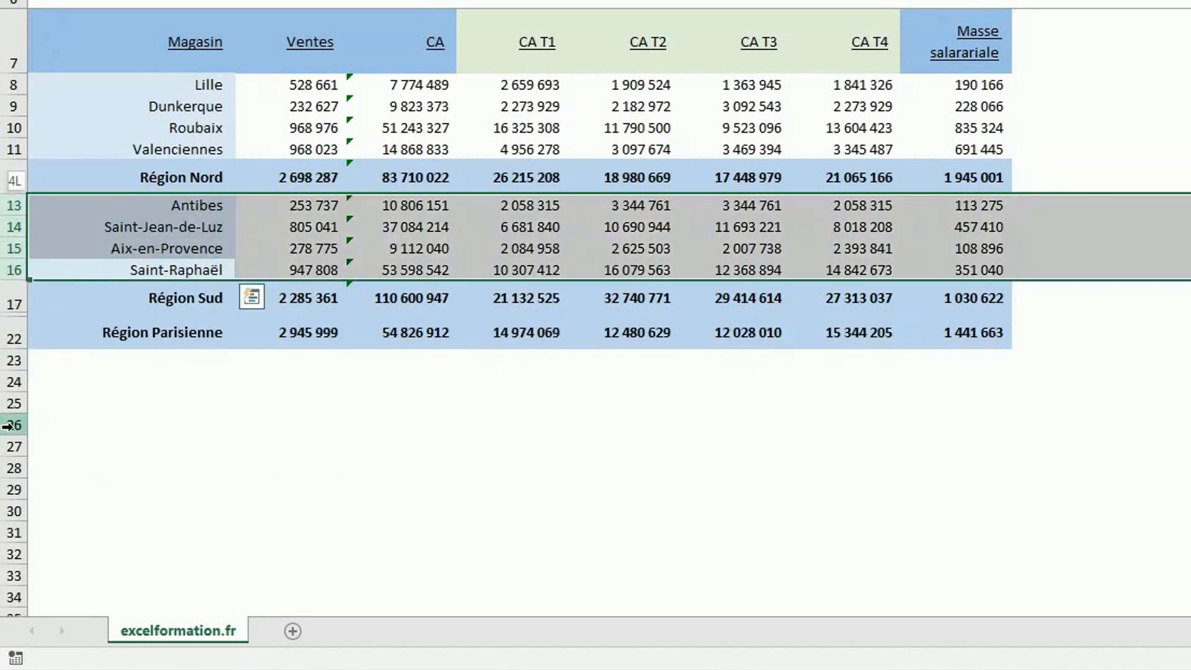
{"action": "key", "text": "alt+3"}
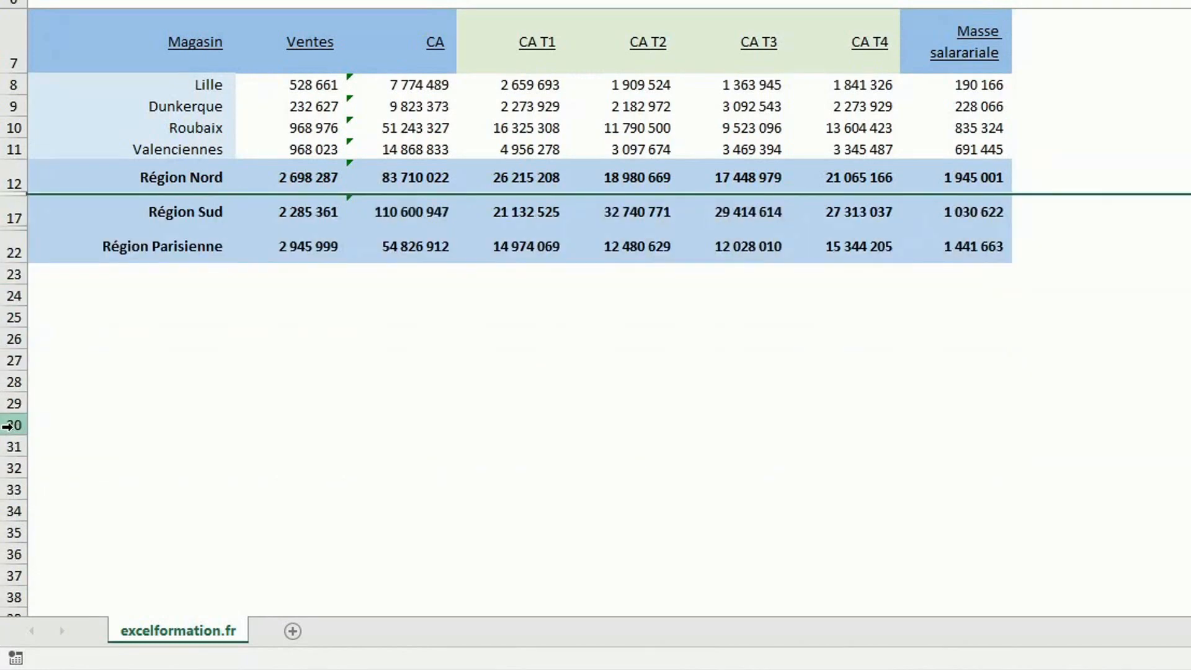
- Hide the four Région Nord store rows, from Lille to Valenciennes (rows 8 to 11)
{"action": "key", "text": "Up"}
{"action": "key", "text": "Up"}
{"action": "key", "text": "shift+Up"}
{"action": "key", "text": "shift+Up"}
{"action": "key", "text": "shift+Up"}
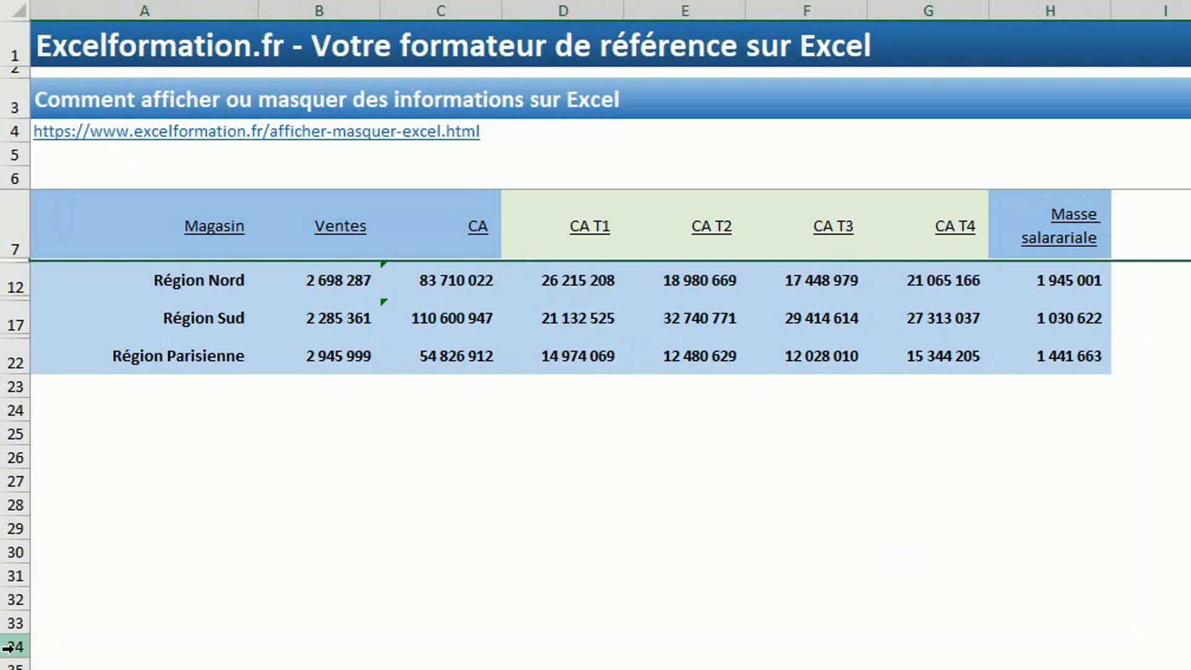
- Shrink the quarterly columns D to G freehand until they collapse, and undo the change
{"action": "left_click_drag", "start_coordinate": [576, 7], "coordinate": [929, 10]}
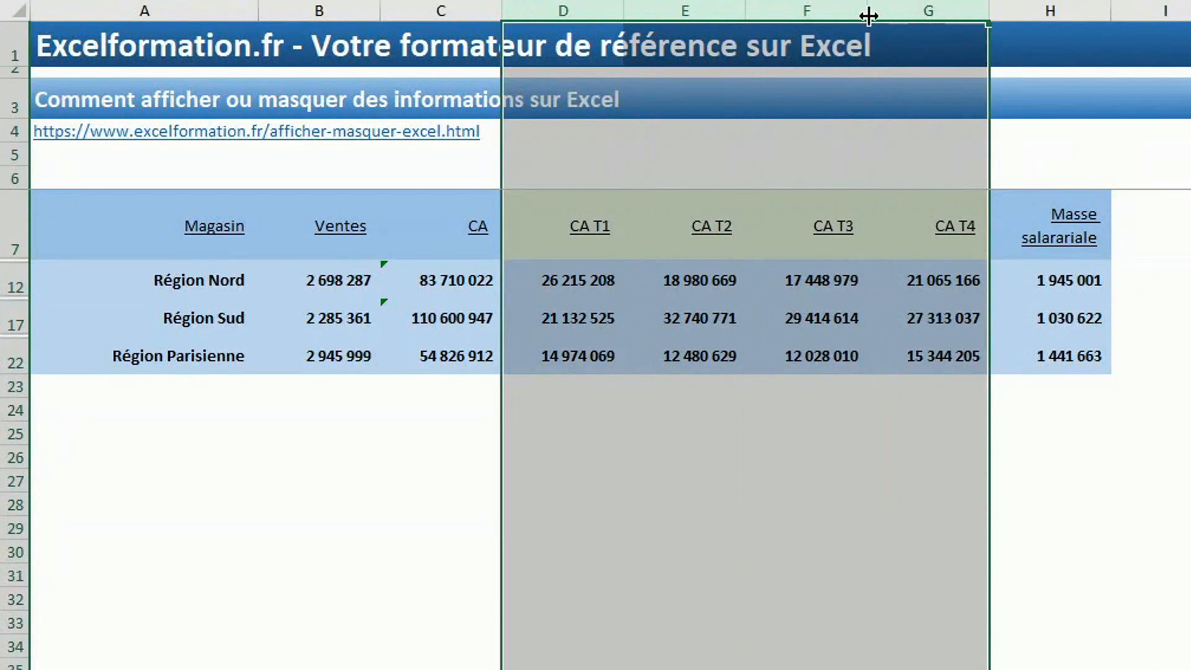
{"action": "left_click_drag", "start_coordinate": [868, 14], "coordinate": [746, 10]}
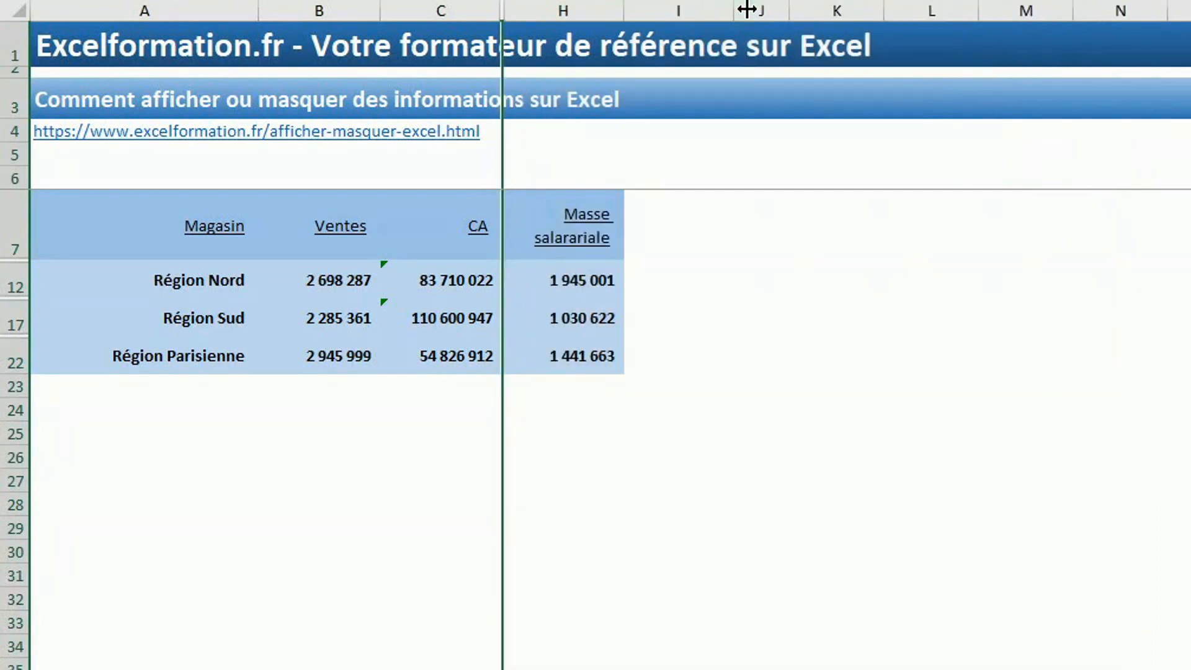
{"action": "key", "text": "ctrl+z"}
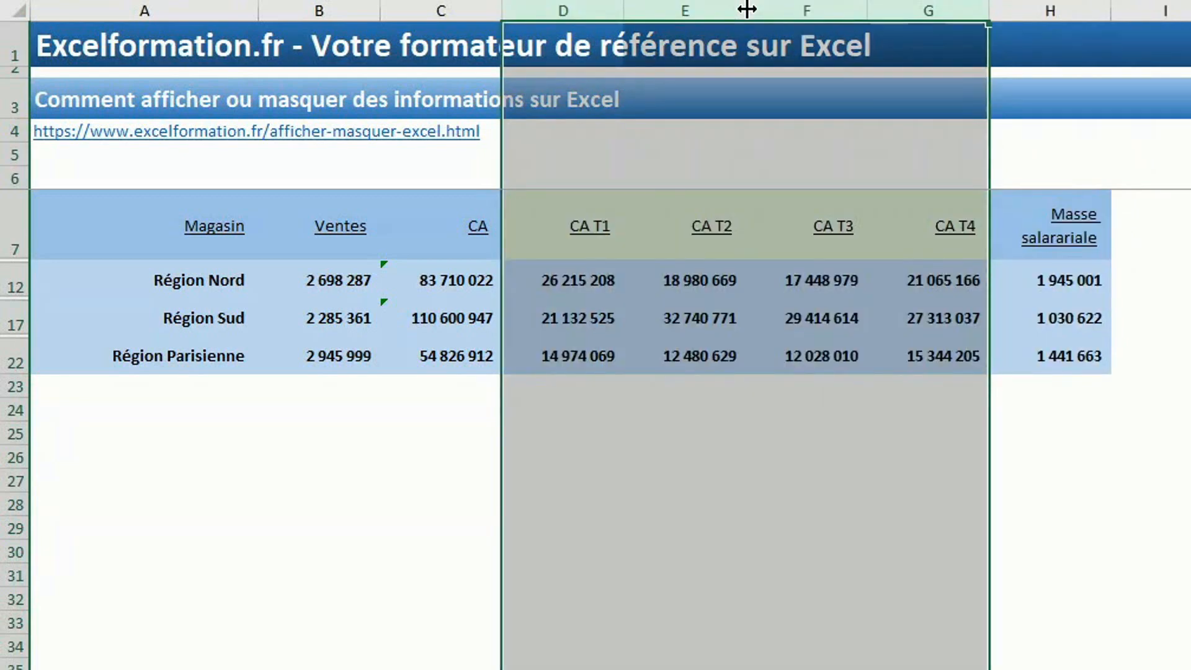
- Set an exact column width of 0 for columns D to G, and undo the change
{"action": "right_click", "coordinate": [757, 213]}
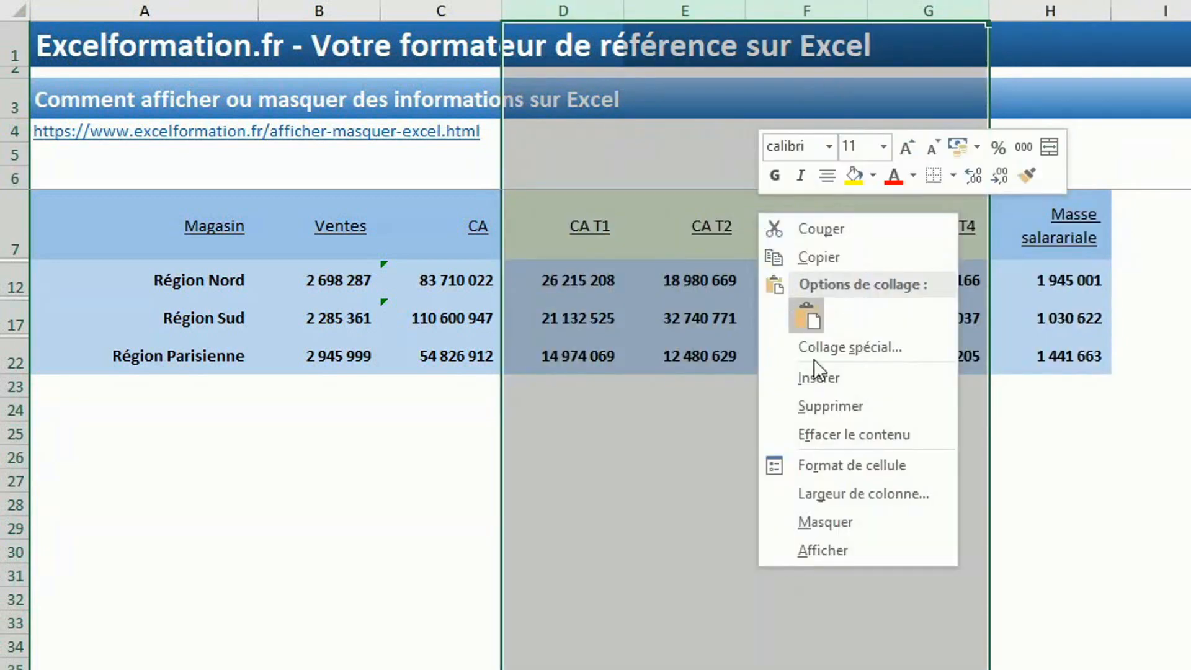
{"action": "left_click", "coordinate": [872, 492]}
{"action": "type", "text": "0"}
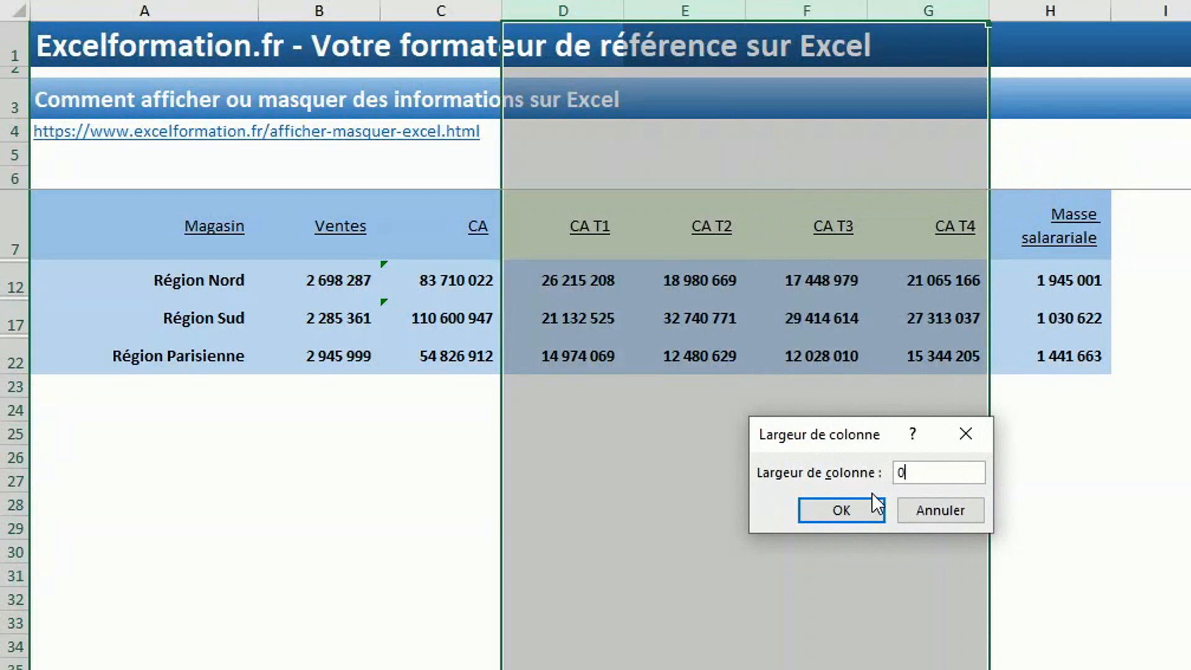
{"action": "key", "text": "Return"}
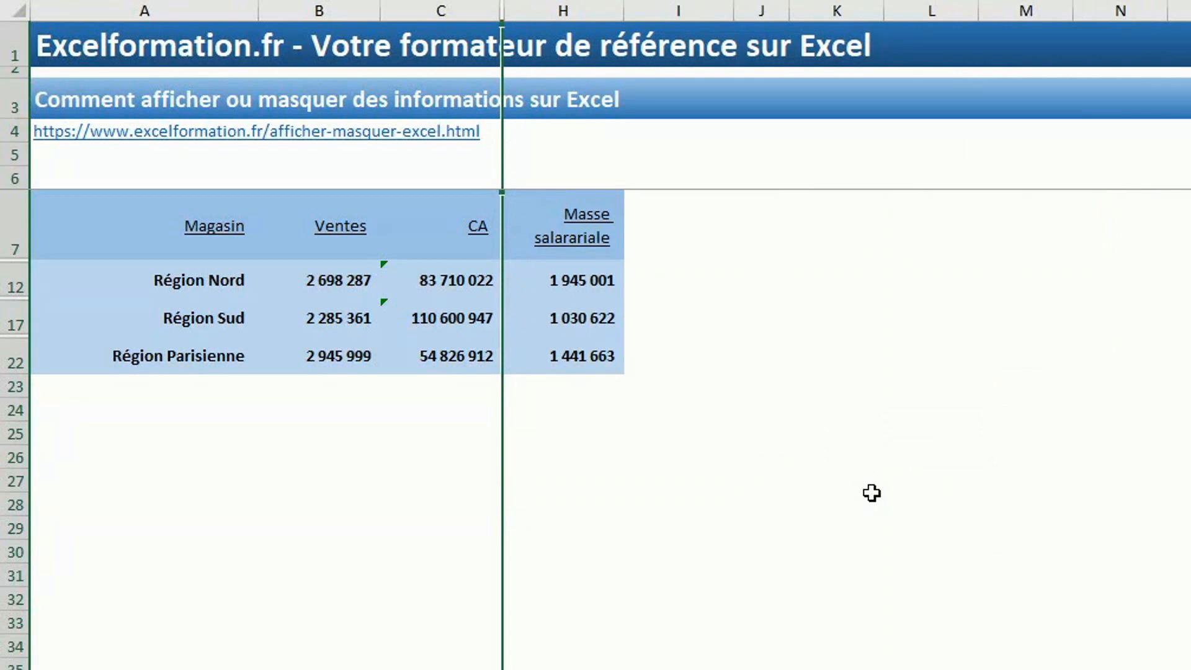
{"action": "key", "text": "ctrl+z"}
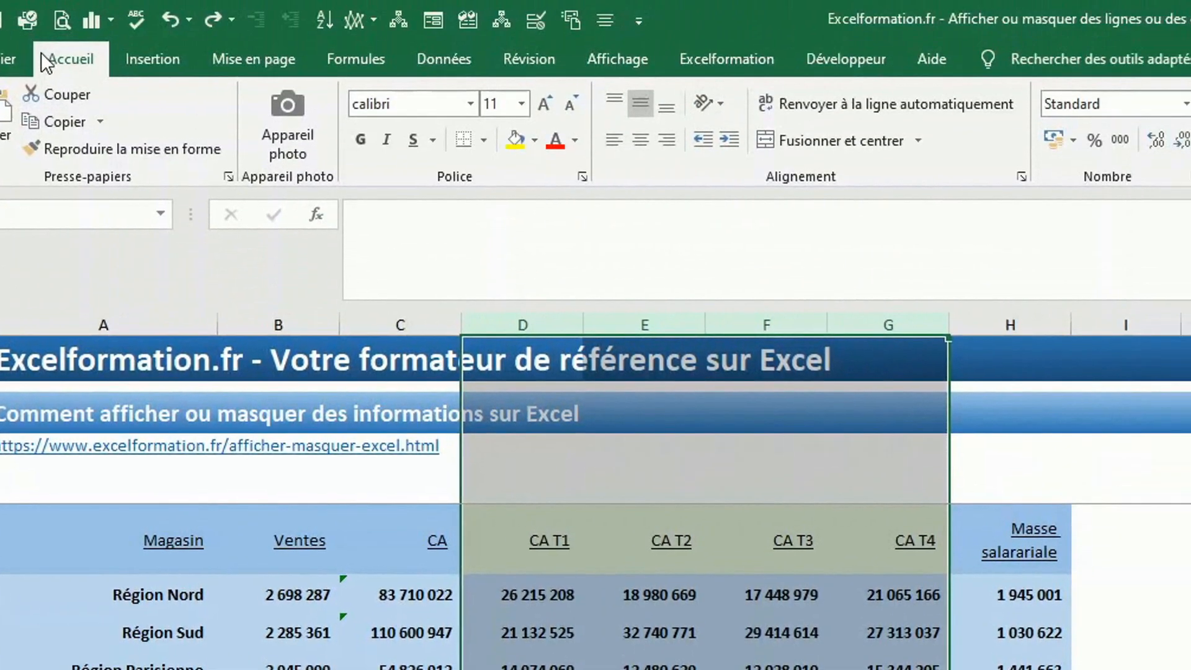
- Hide the quarterly columns D to G with the Masquer les colonnes command, and unhide them with Afficher les colonnes
{"action": "left_click", "coordinate": [605, 130]}
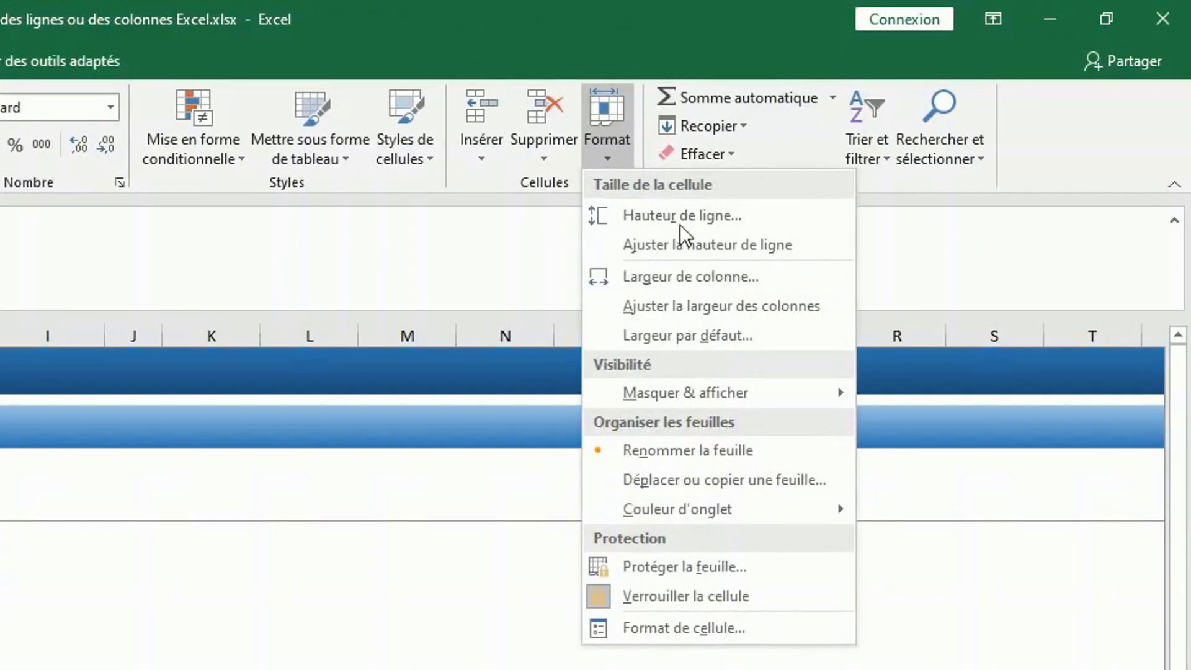
{"action": "mouse_move", "coordinate": [764, 392]}
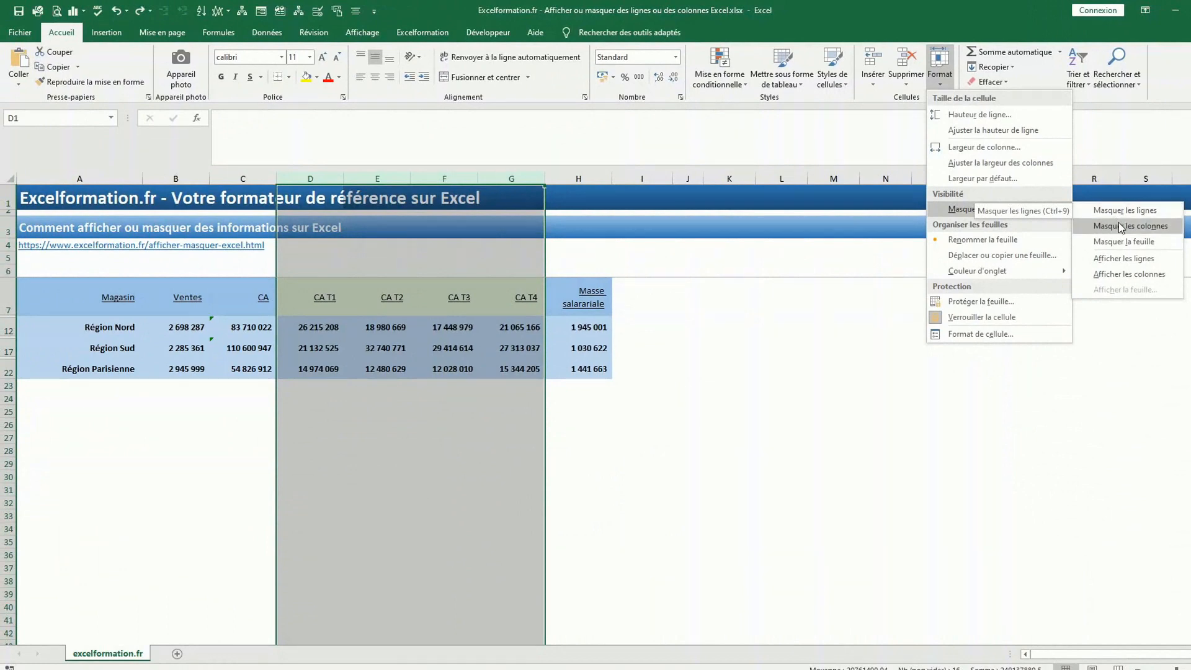
{"action": "left_click", "coordinate": [1121, 227]}
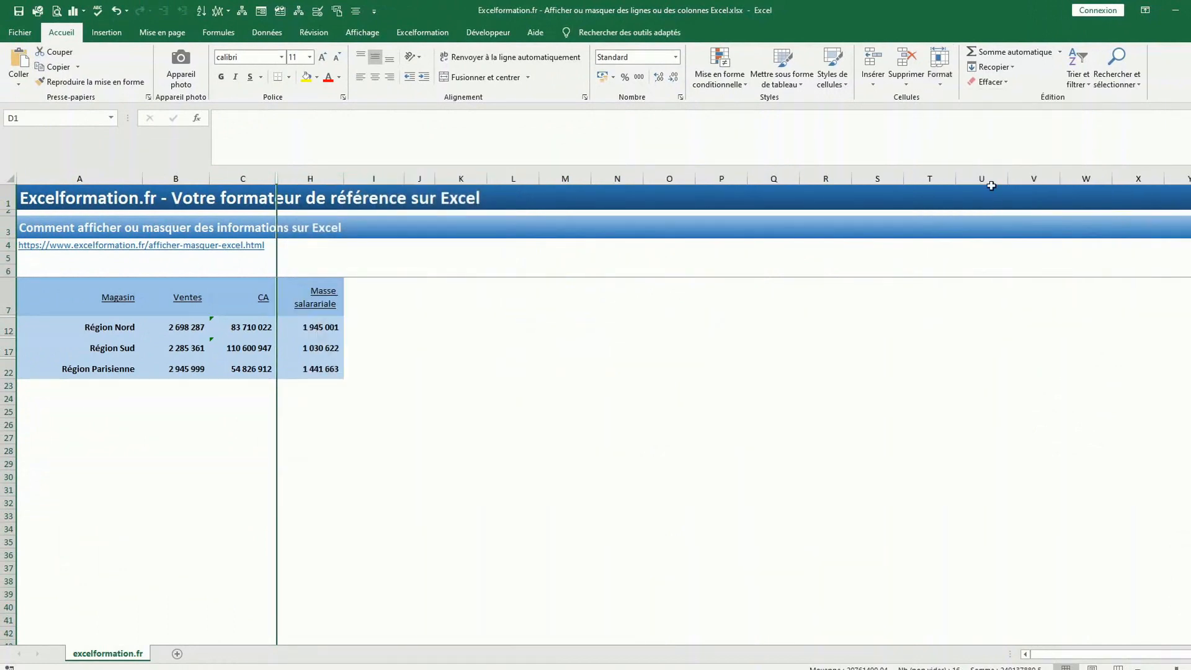
{"action": "left_click", "coordinate": [942, 88]}
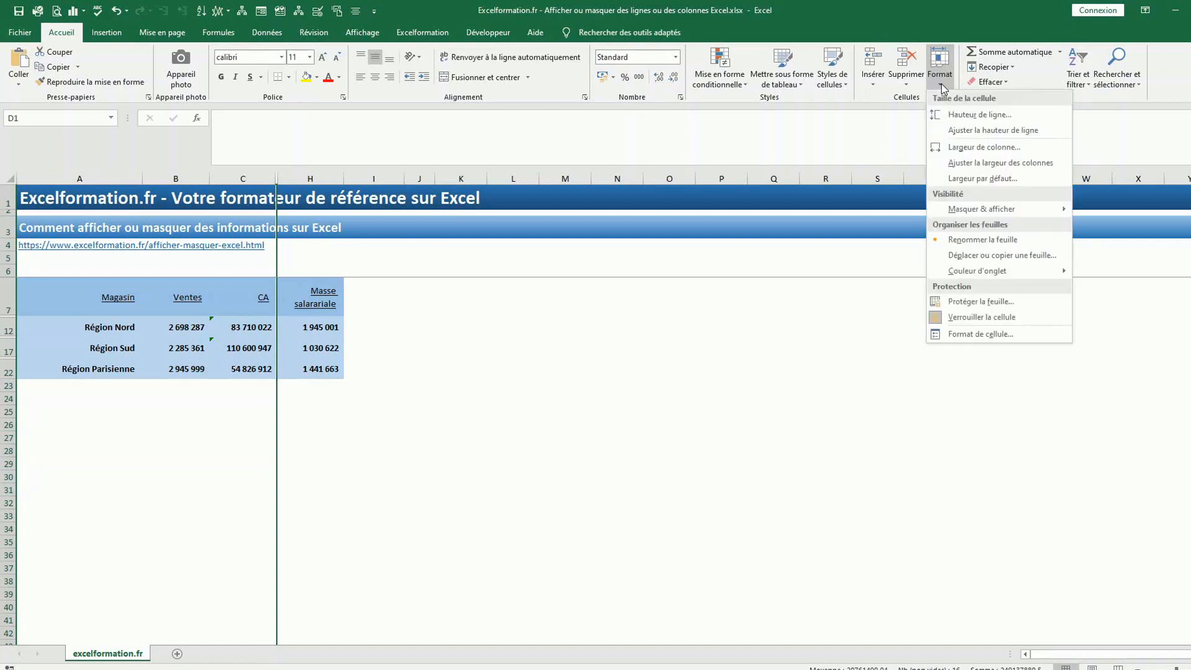
{"action": "mouse_move", "coordinate": [1014, 211]}
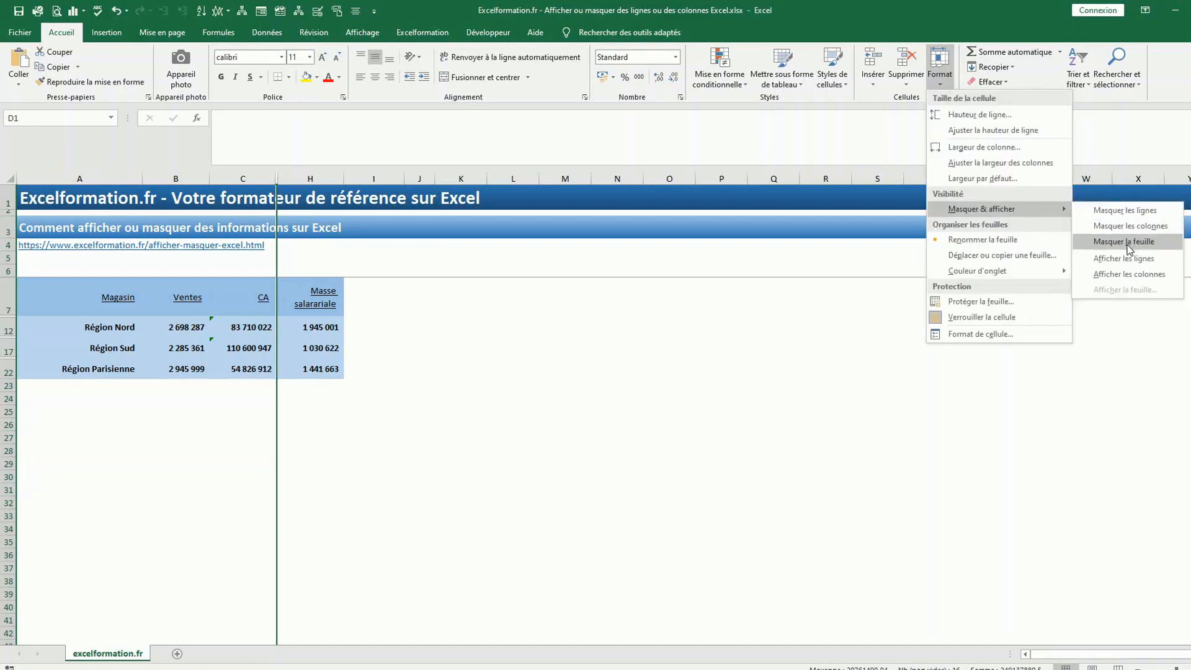
{"action": "left_click", "coordinate": [1129, 270]}
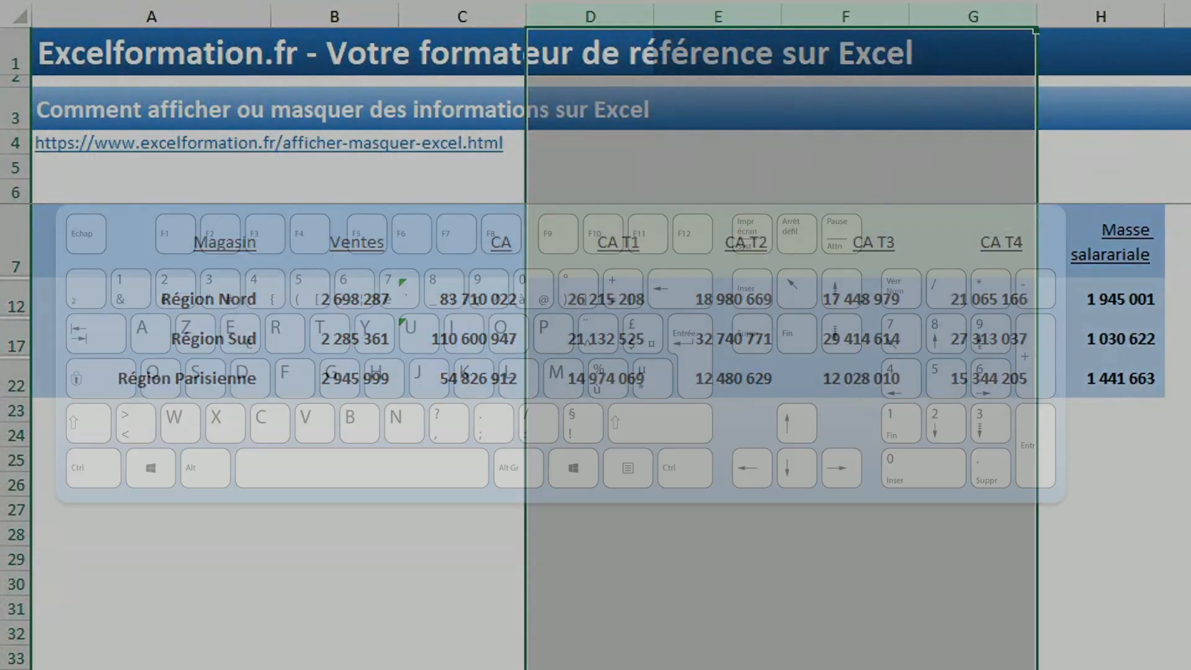
- Hide the selected quarterly columns CA T1 to CA T4 once more, and bring them back into view
{"action": "key", "text": "alt+5"}
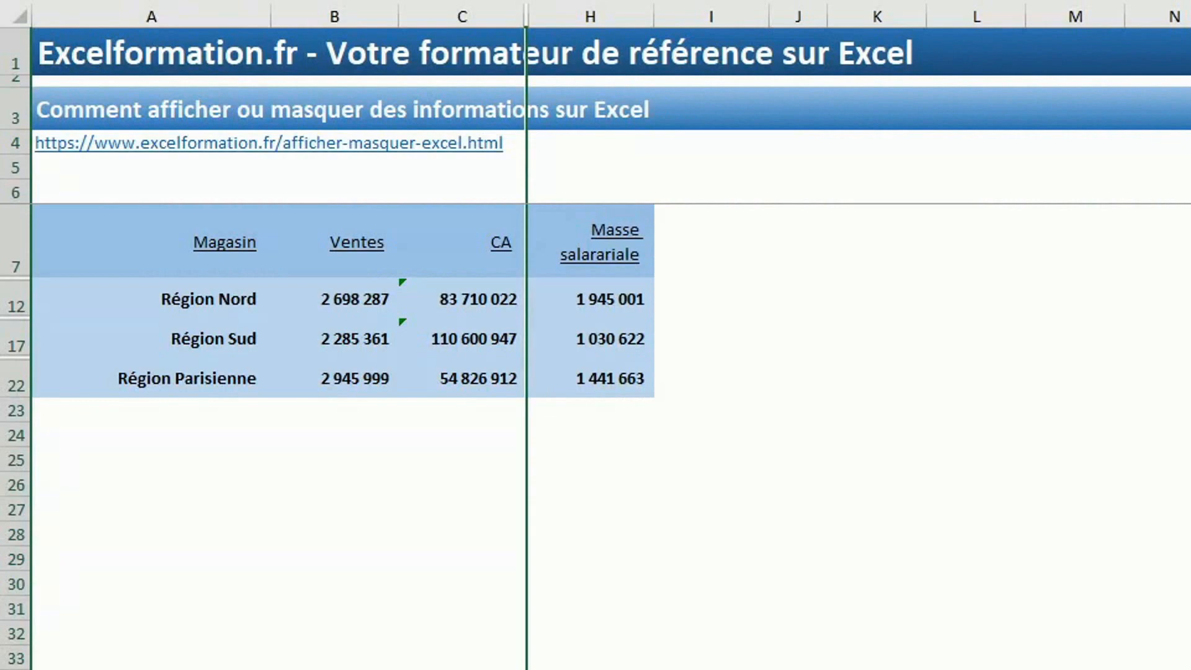
{"action": "key", "text": "alt+parenright"}
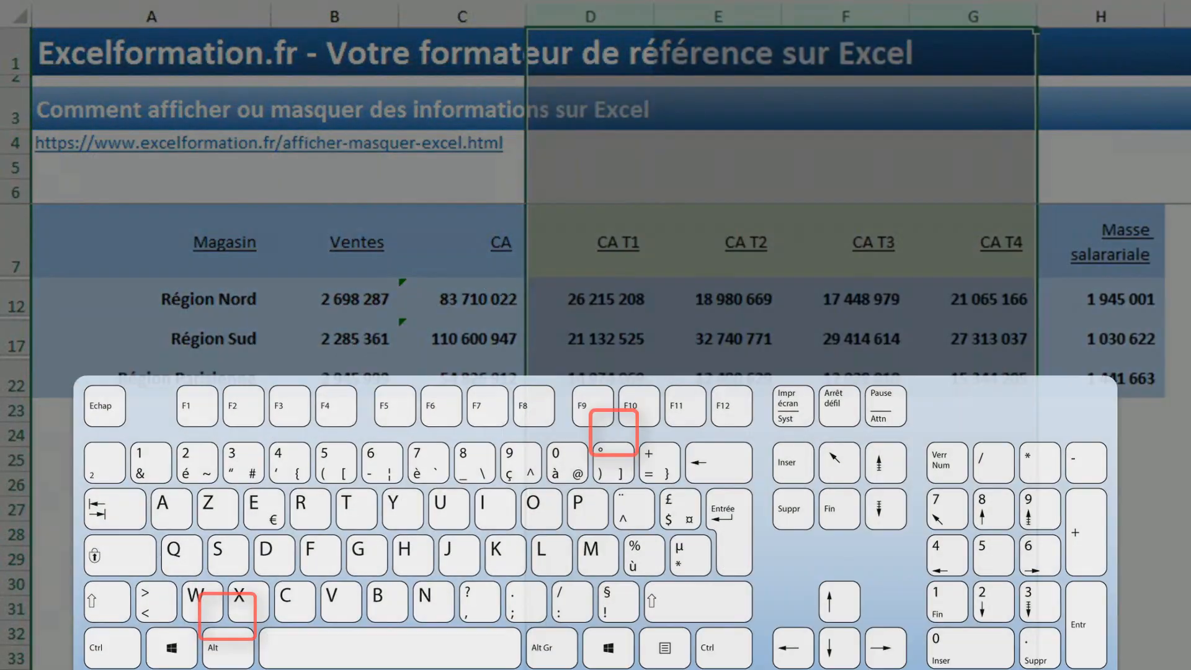